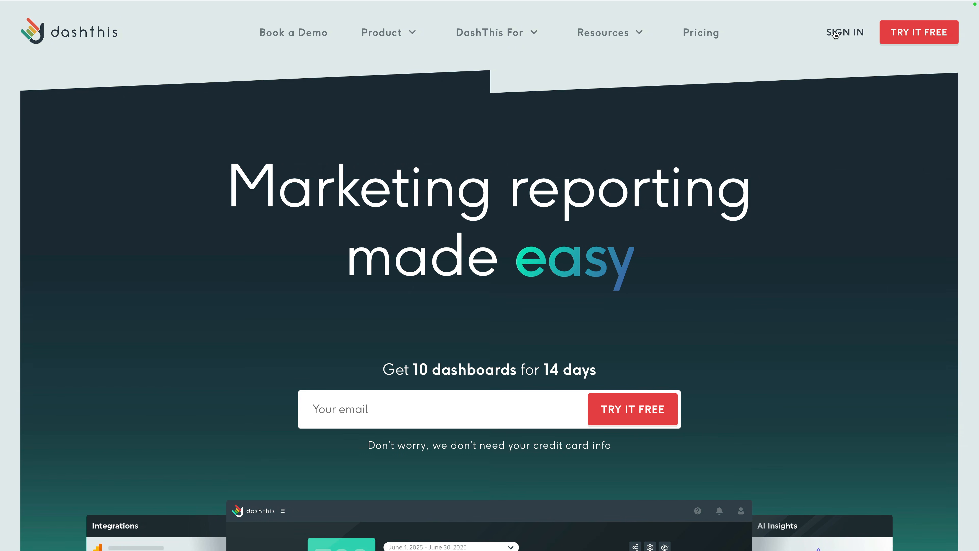
# Log in to DashThis with the account e-mail and pasted password to reach Dashboards.
pyautogui.click(842, 33)
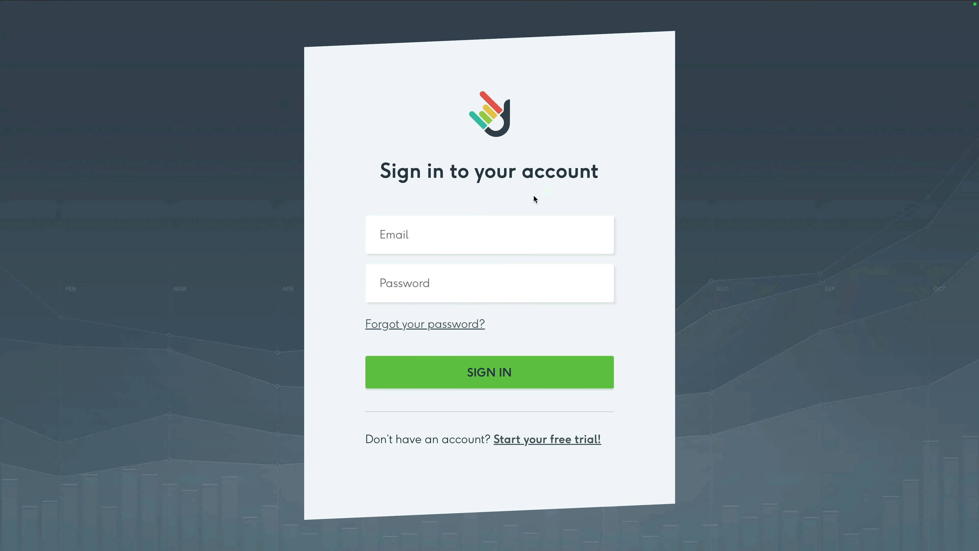
pyautogui.click(476, 242)
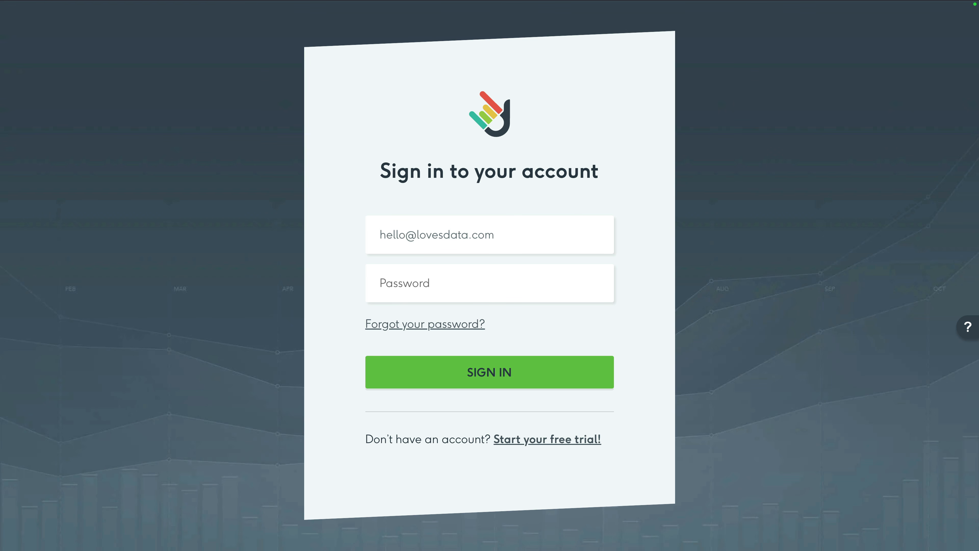
pyautogui.click(435, 283)
pyautogui.press('super+v')
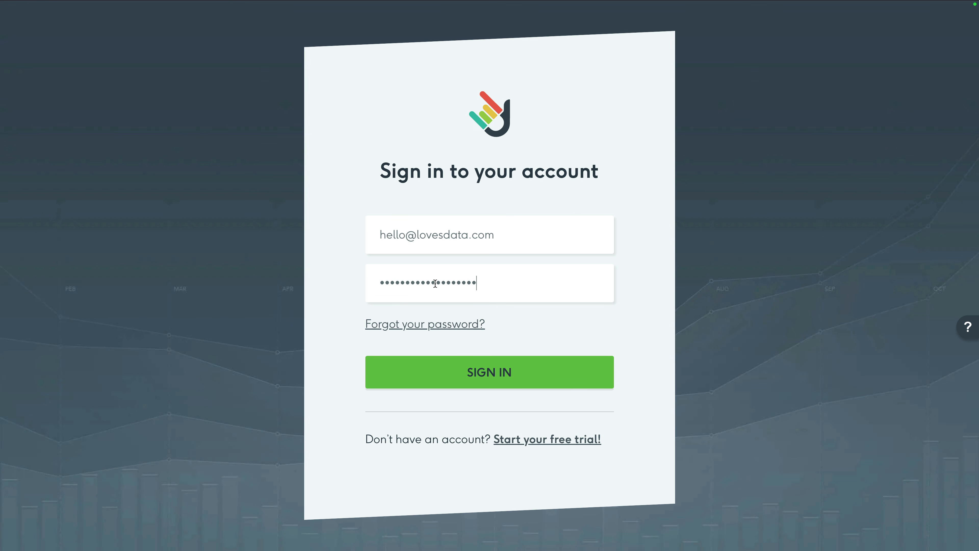
pyautogui.click(527, 374)
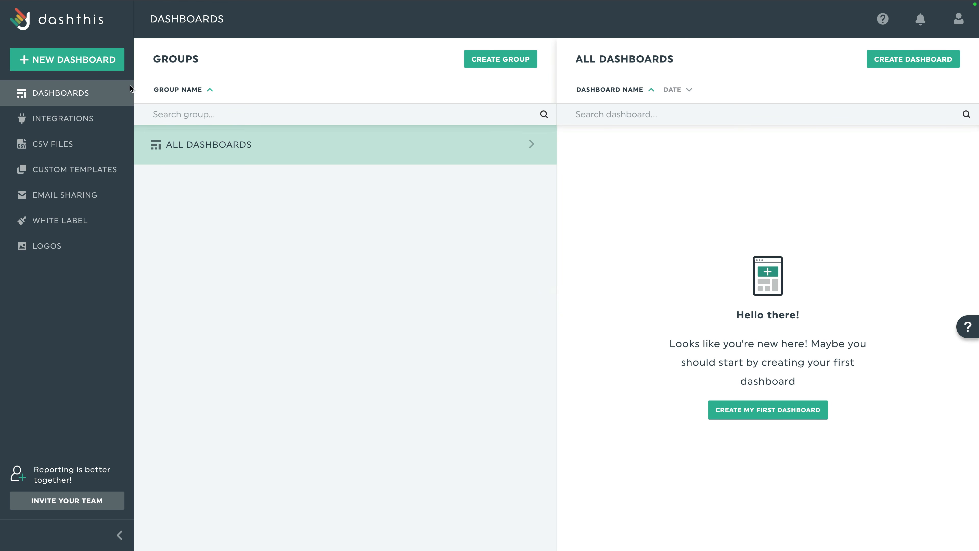
# Start a new dashboard from the Google Ads Report template found by searching 'Google Ads'.
pyautogui.click(106, 63)
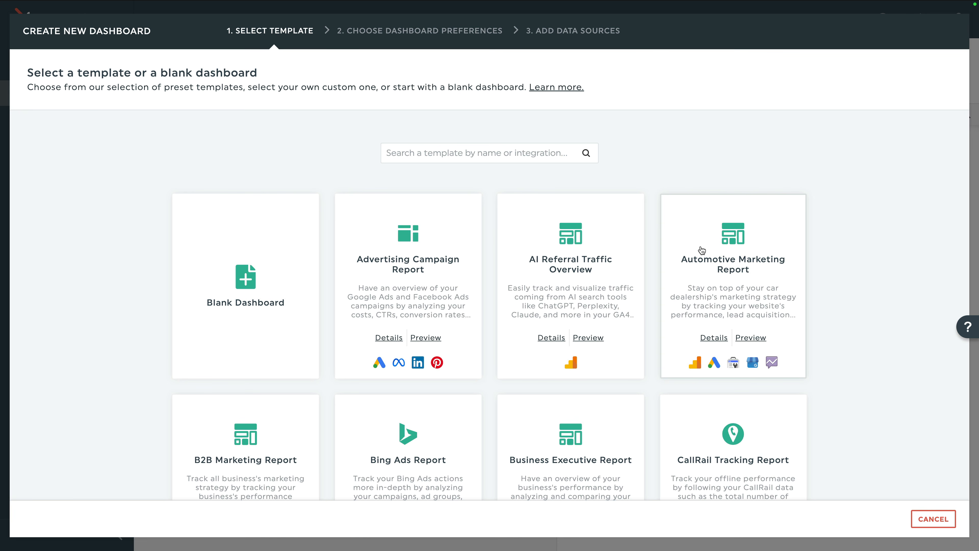
pyautogui.click(533, 151)
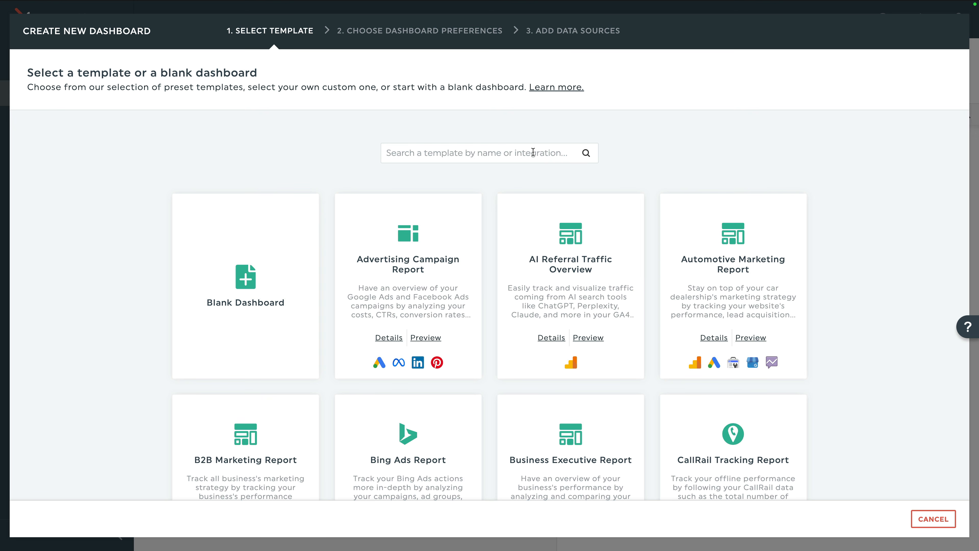
pyautogui.write('Google Ads')
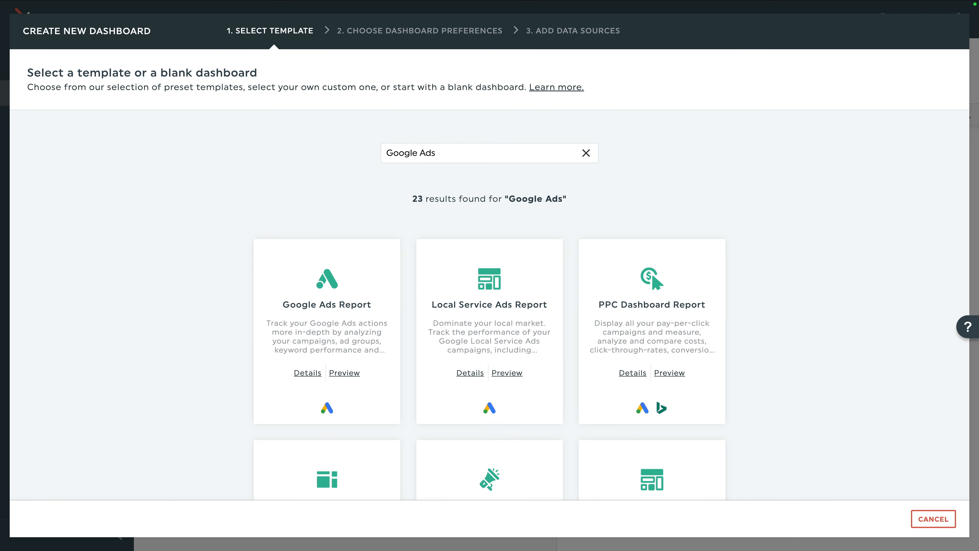
pyautogui.click(360, 285)
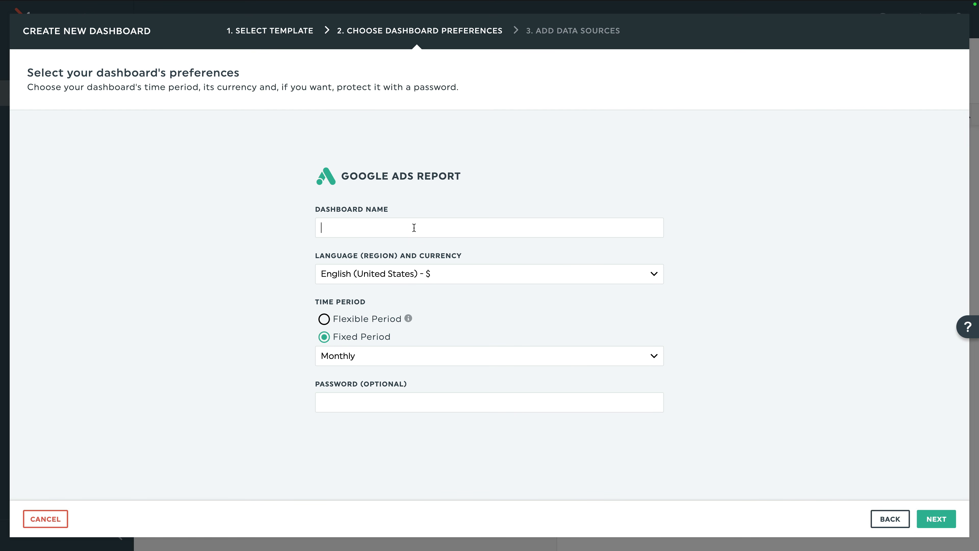
# Name the dashboard 'Google Ads Performance' and set its time period to Flexible.
pyautogui.write('Google Ads Performance')
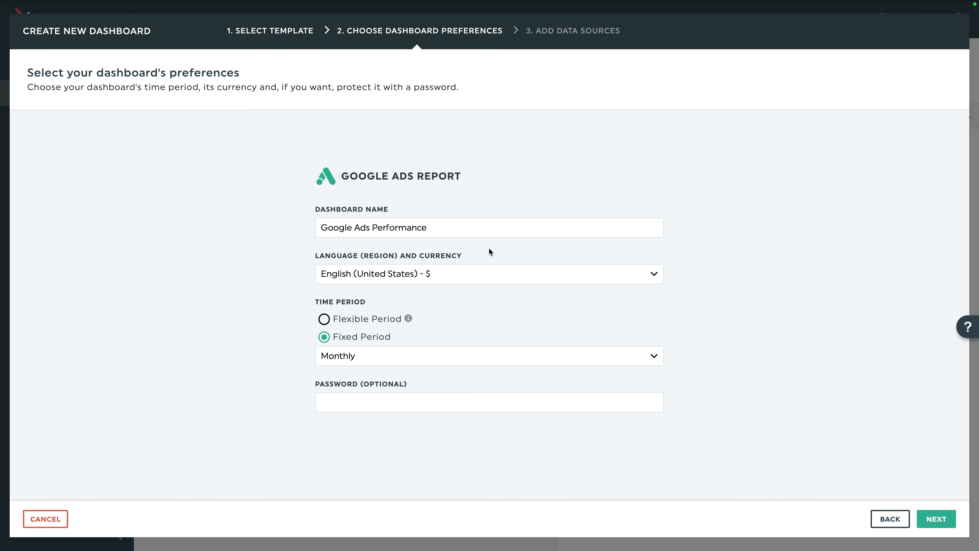
pyautogui.click(458, 275)
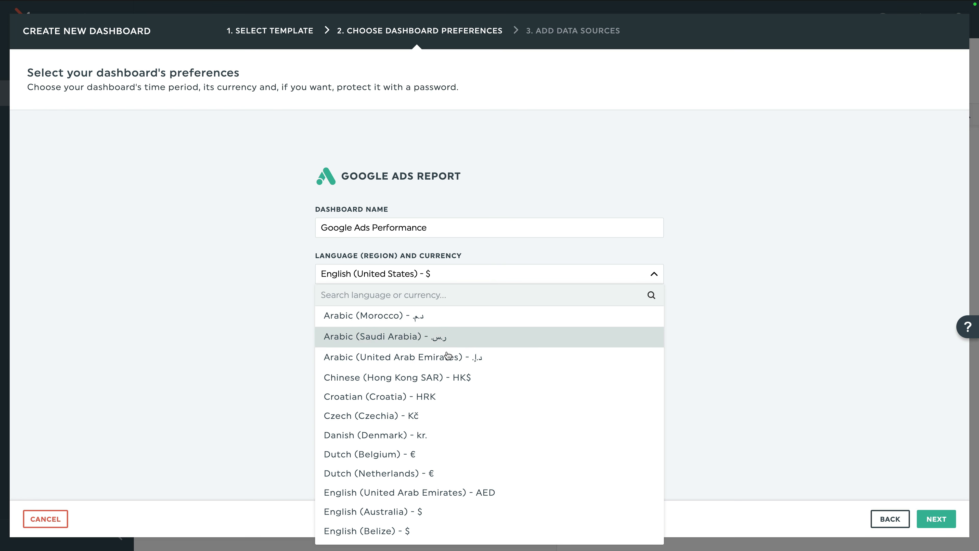
pyautogui.click(288, 334)
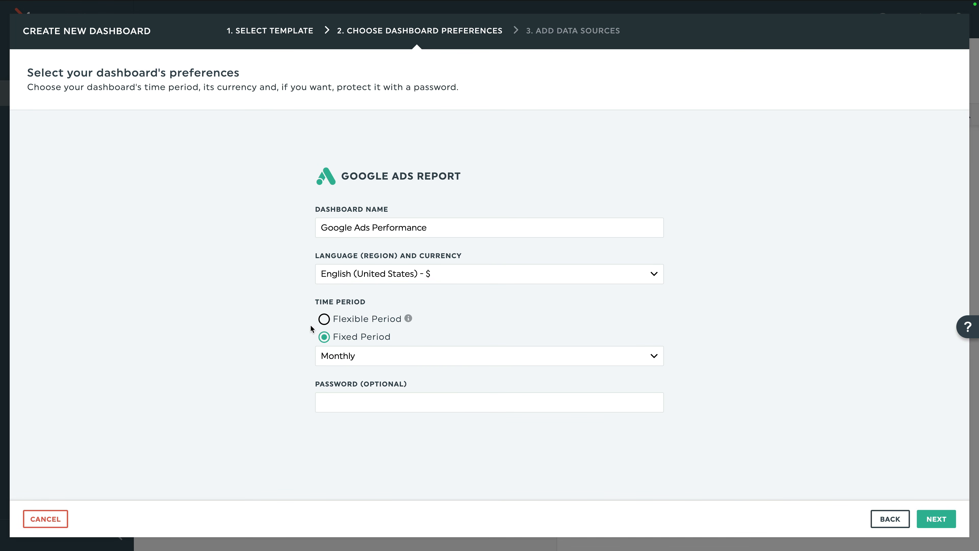
pyautogui.click(323, 319)
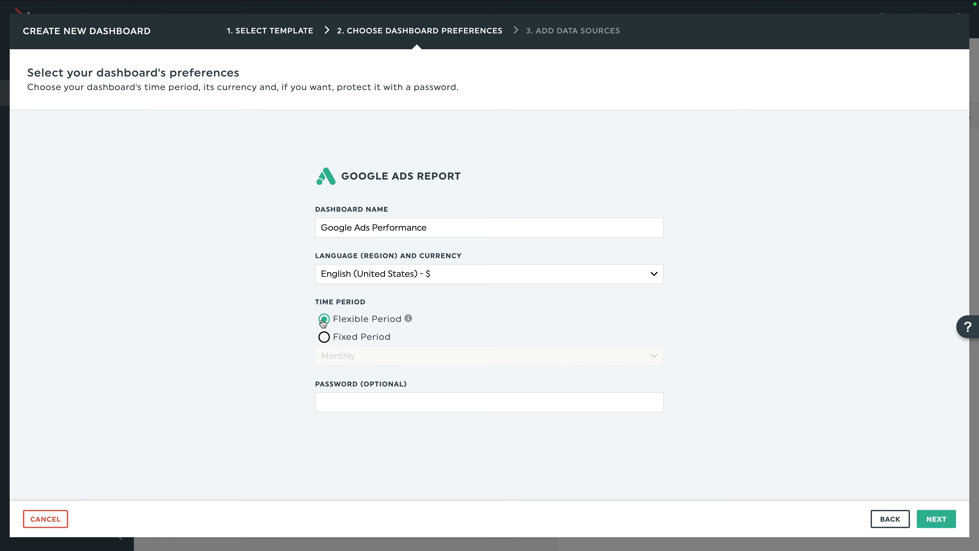
pyautogui.click(323, 338)
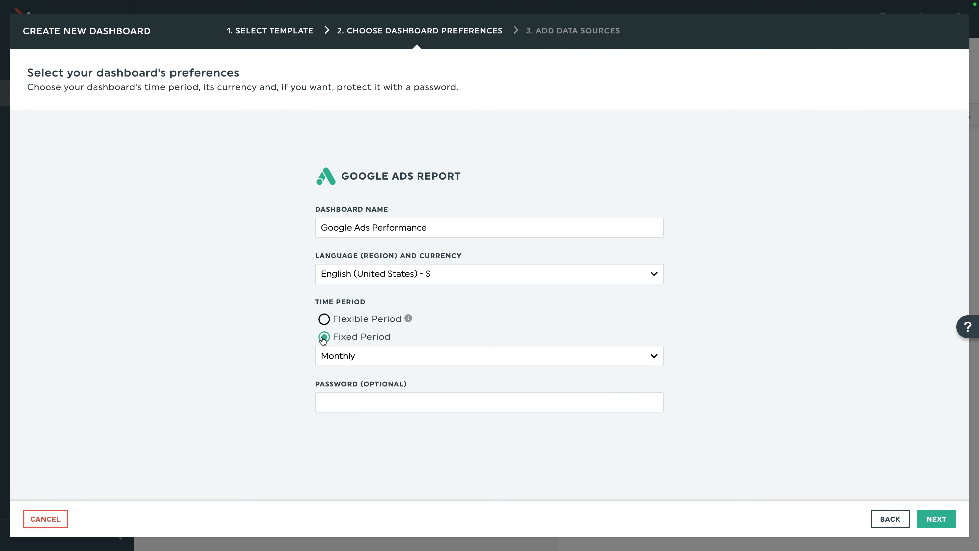
pyautogui.click(324, 319)
pyautogui.click(325, 339)
pyautogui.click(386, 359)
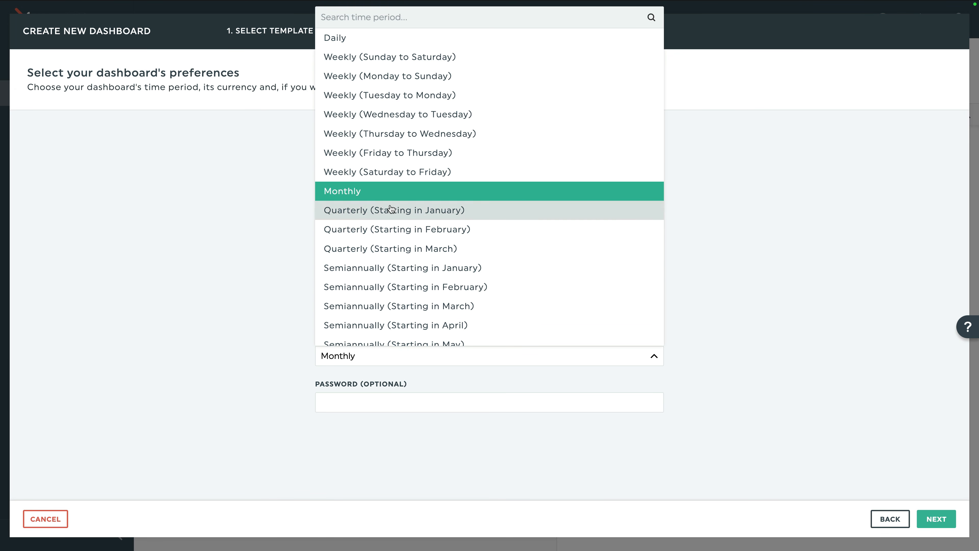
pyautogui.click(388, 196)
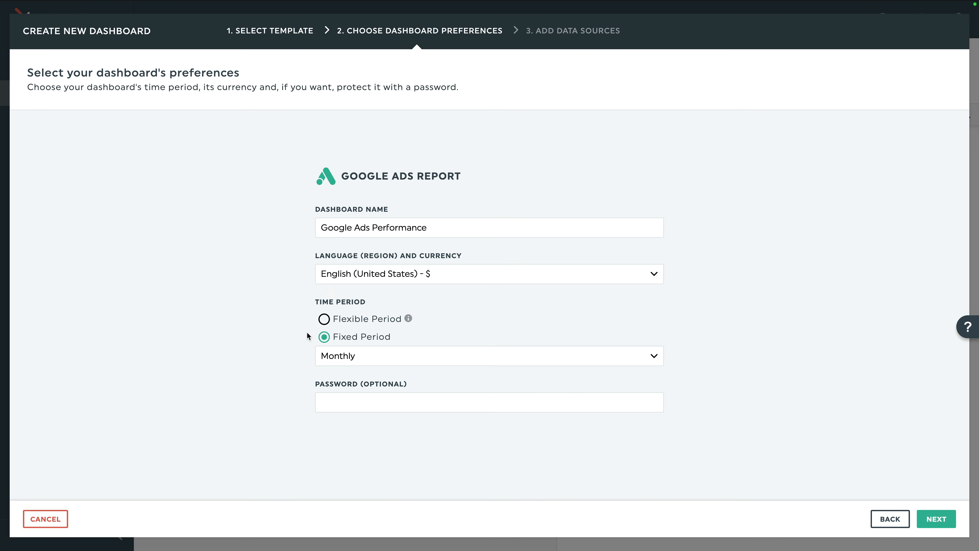
pyautogui.click(324, 319)
# Protect the dashboard with a password and continue to the data sources step.
pyautogui.click(395, 399)
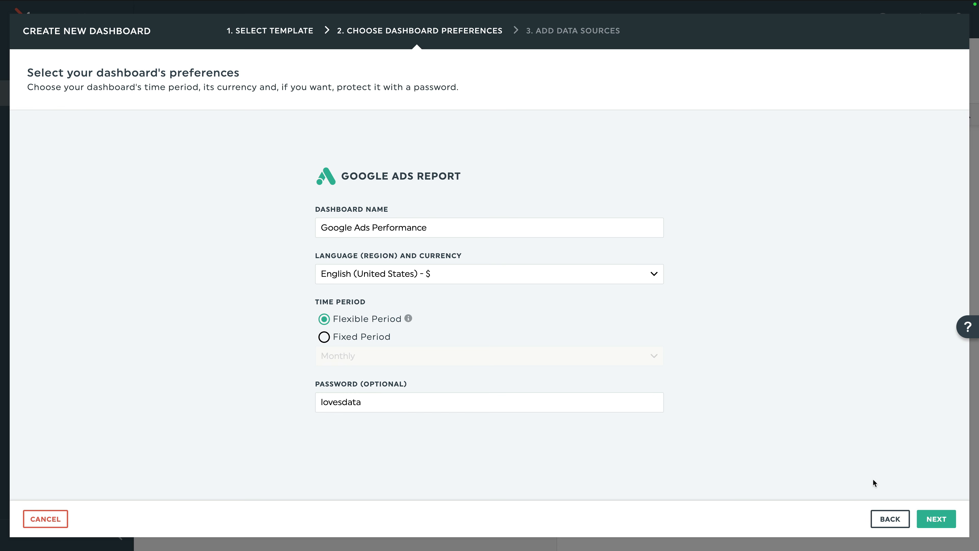
pyautogui.click(932, 513)
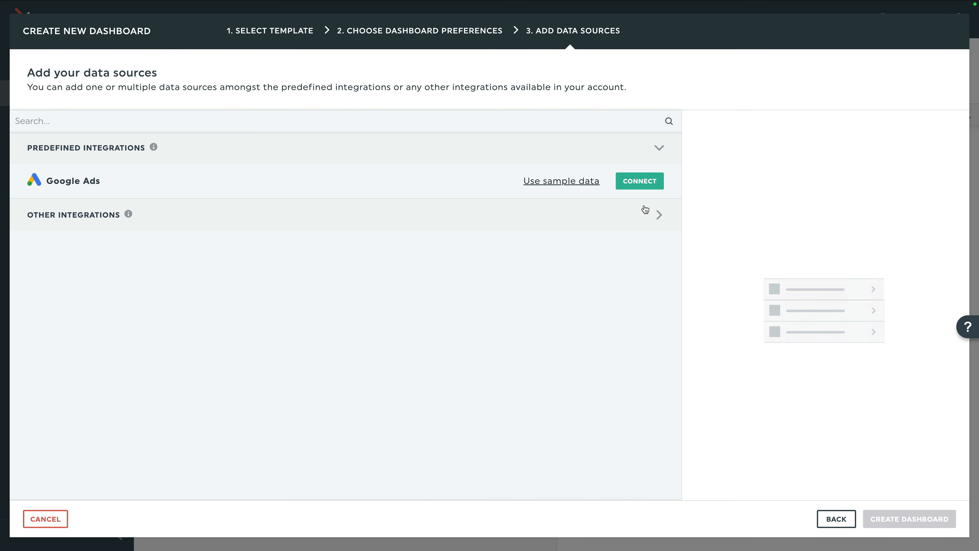
# Connect Google Ads by choosing the Google account and granting DashThis access.
pyautogui.click(635, 187)
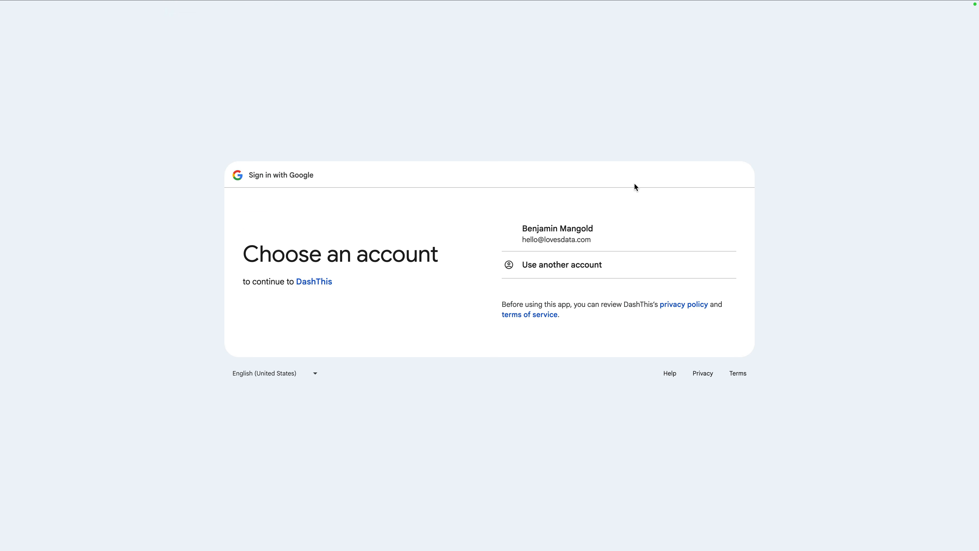
pyautogui.click(577, 237)
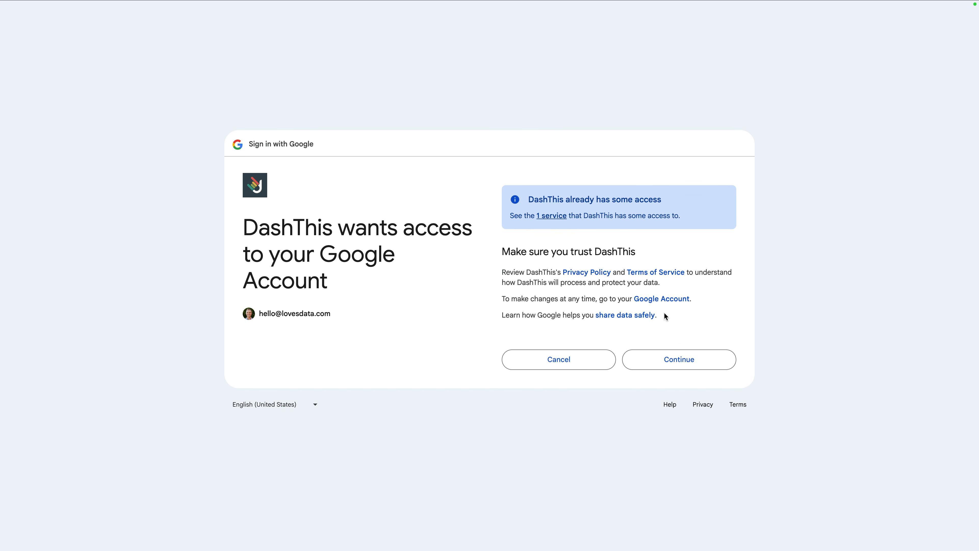
pyautogui.click(689, 360)
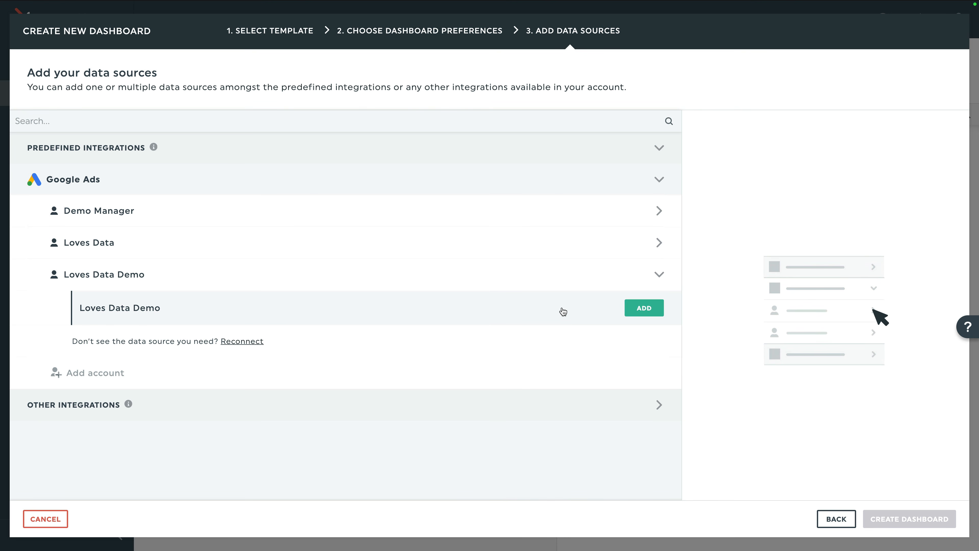
# Add Loves Data Demo as the Google Ads data source and create the dashboard.
pyautogui.click(651, 309)
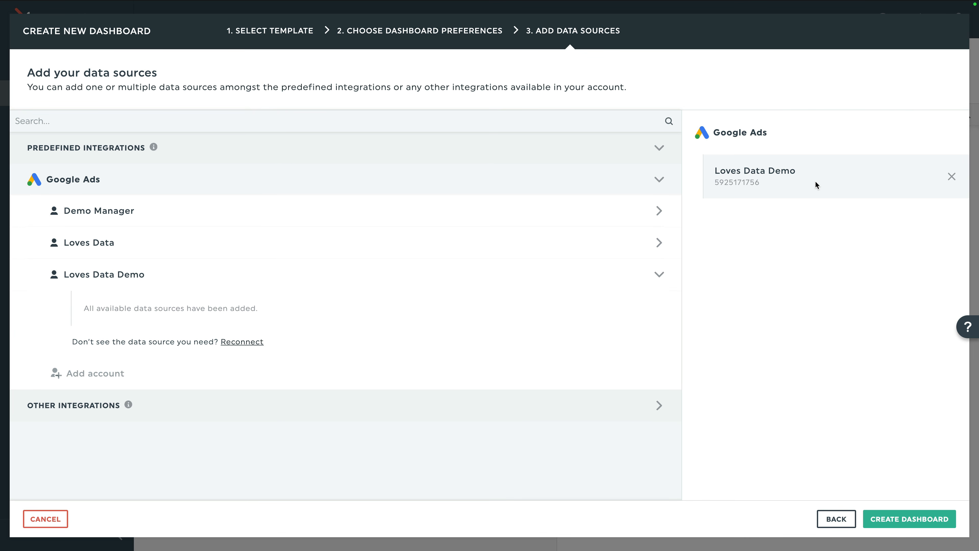
pyautogui.click(646, 406)
pyautogui.scroll(-5, 647, 407)
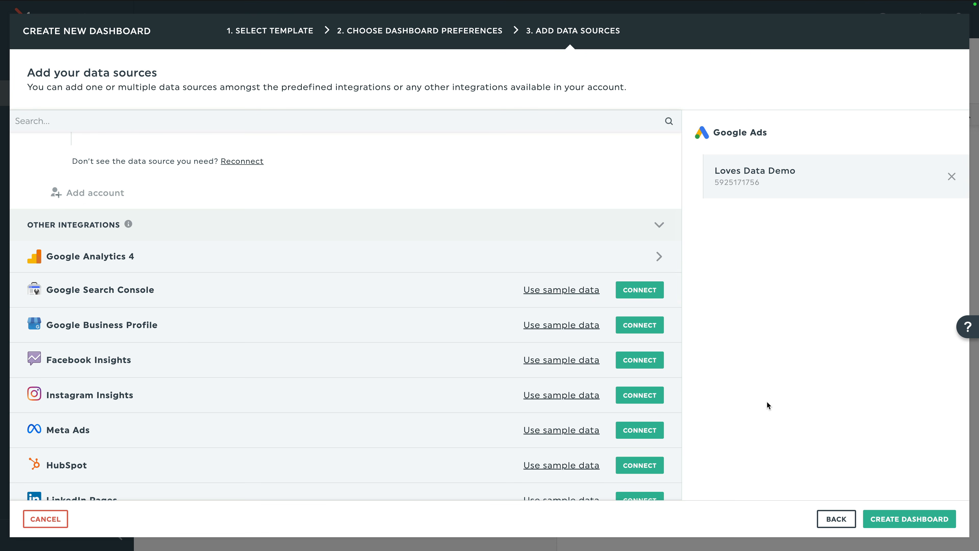
pyautogui.click(904, 518)
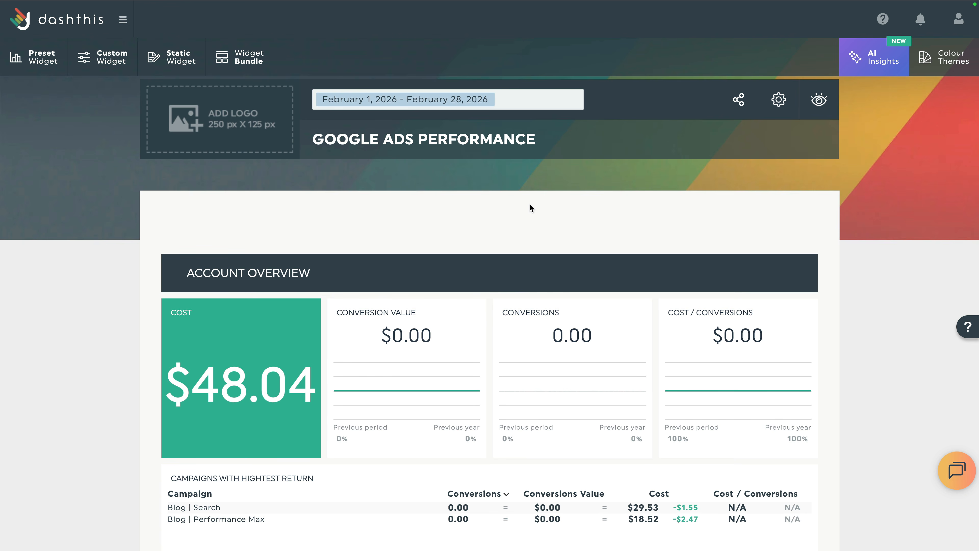
# Change the dashboard reporting period to This Month, covering March 1–31, 2026.
pyautogui.click(504, 99)
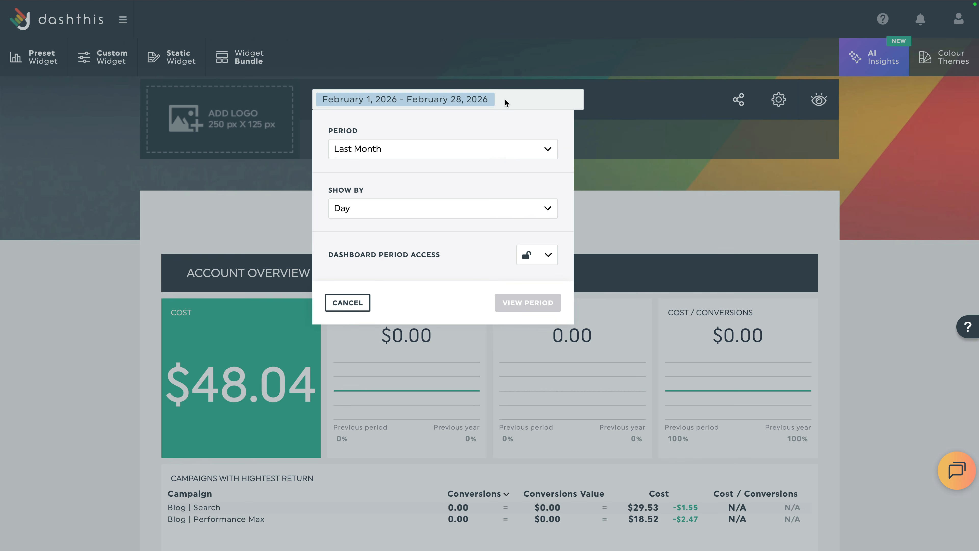
pyautogui.click(473, 153)
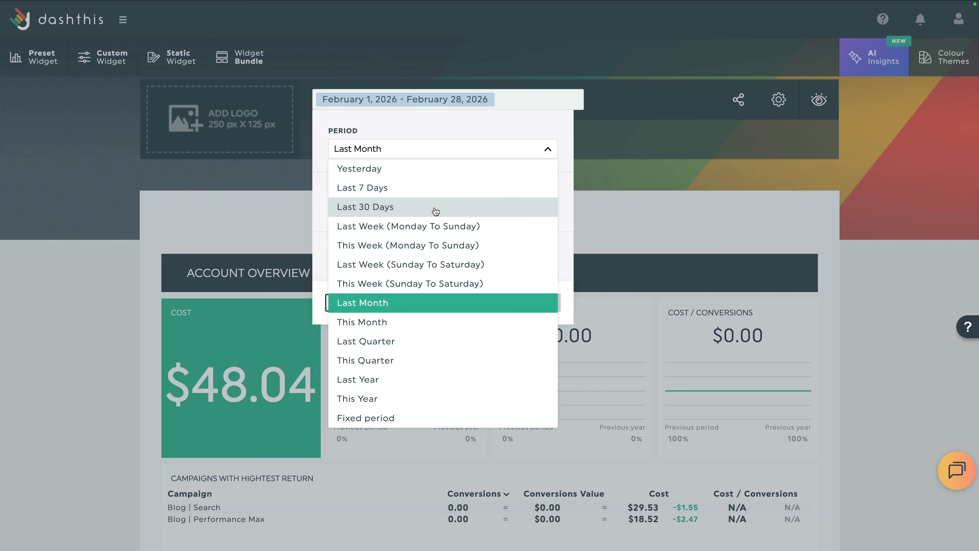
pyautogui.click(397, 320)
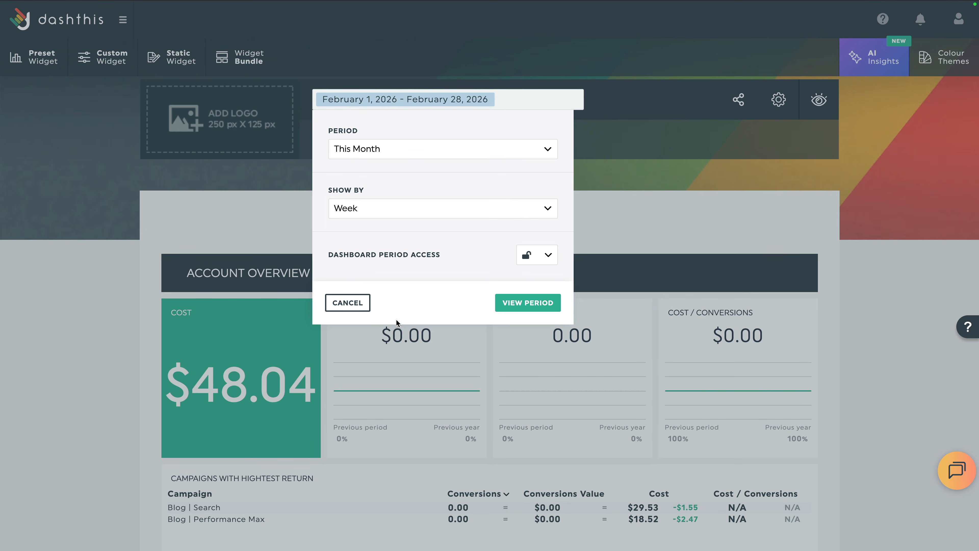
pyautogui.click(507, 298)
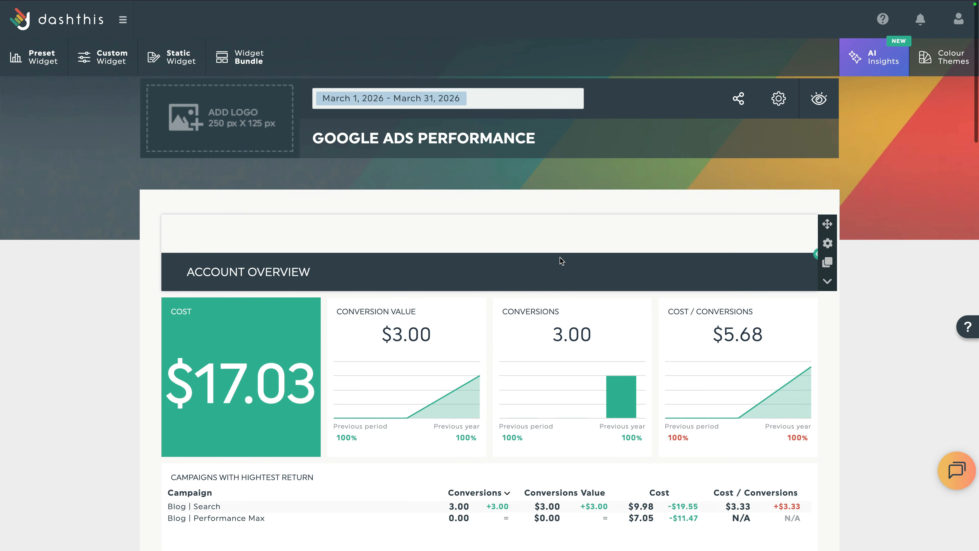
pyautogui.scroll(-2, 561, 261)
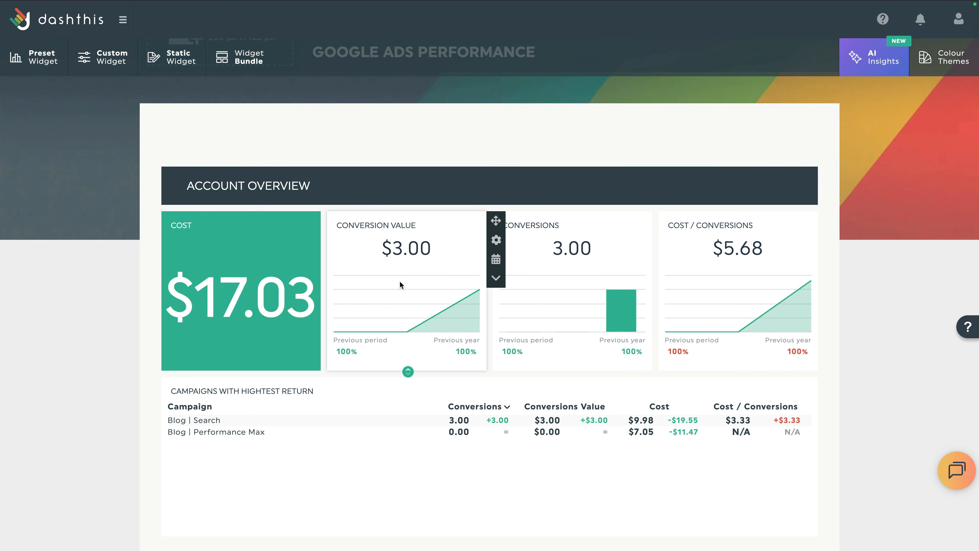
pyautogui.scroll(-8, 400, 283)
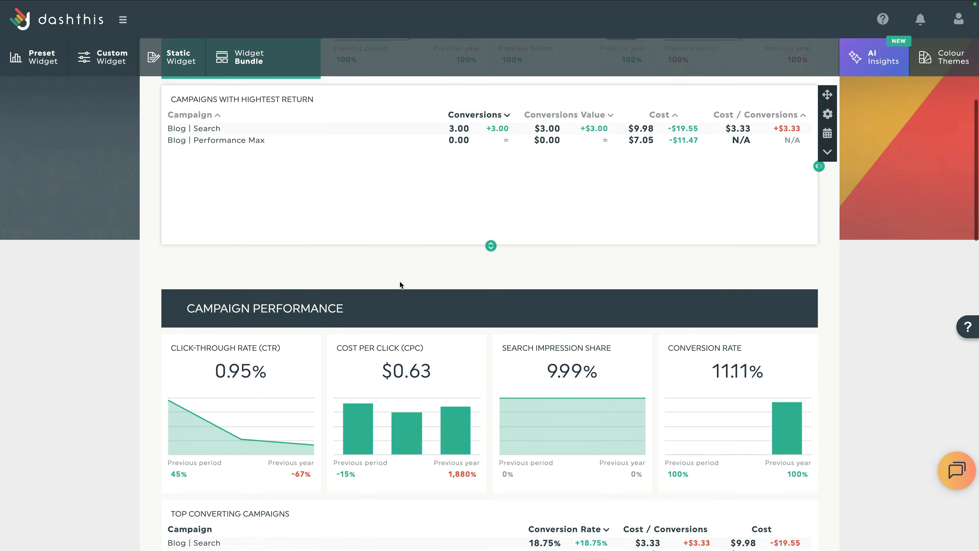
pyautogui.scroll(-2, 400, 284)
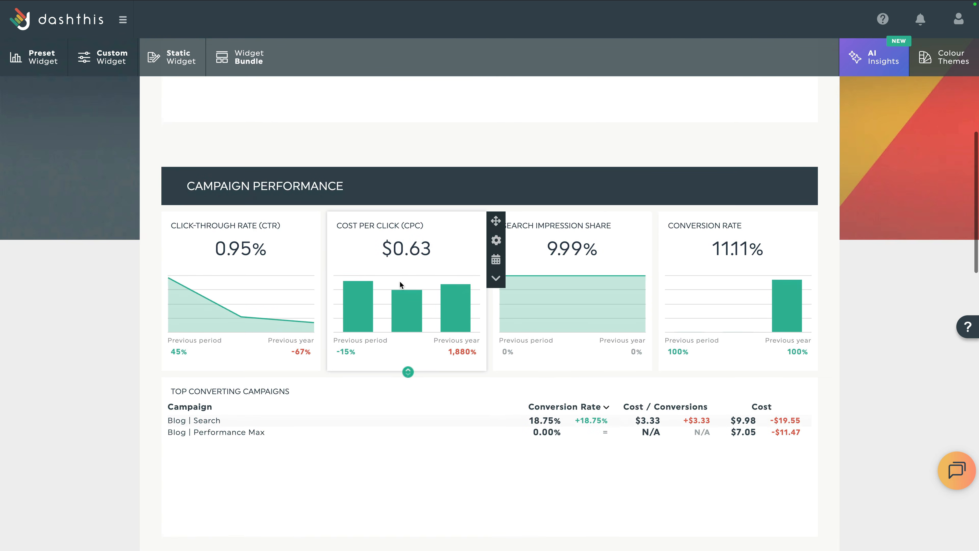
pyautogui.scroll(-2, 400, 284)
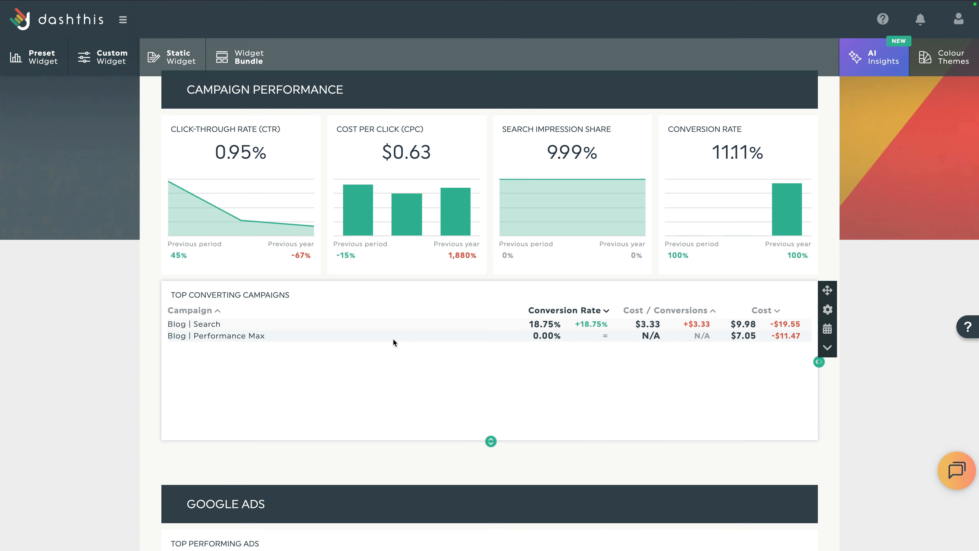
pyautogui.scroll(-9, 392, 339)
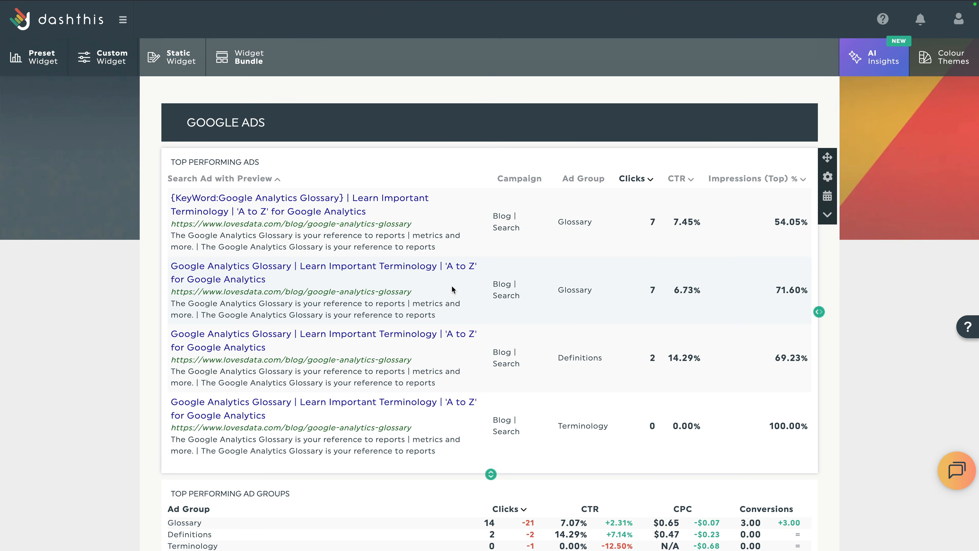
pyautogui.scroll(-3, 451, 285)
pyautogui.scroll(-5, 452, 285)
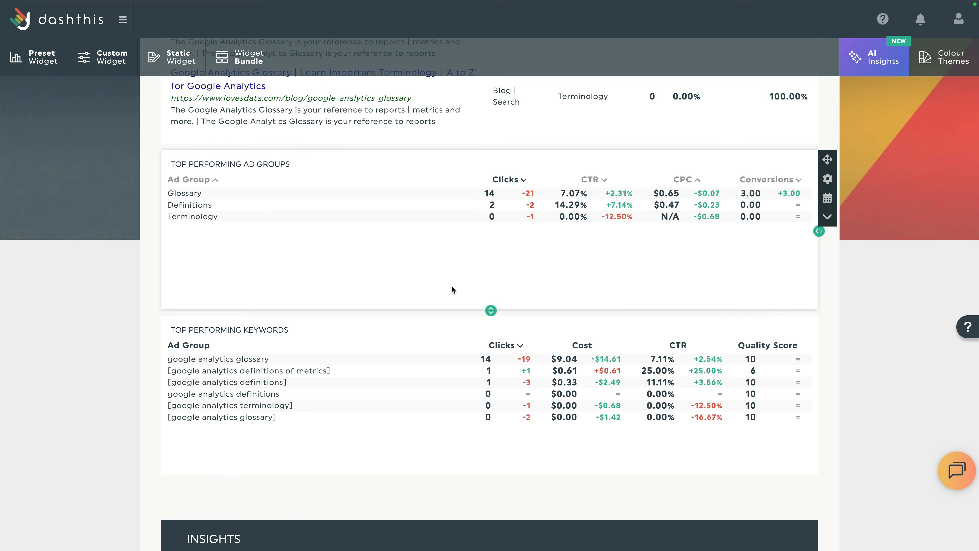
pyautogui.scroll(-5, 452, 288)
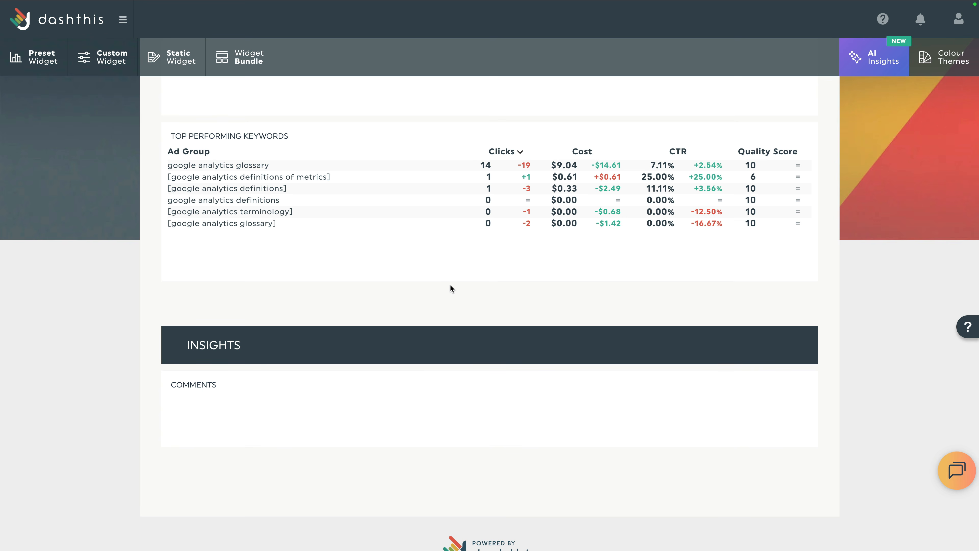
# Add the Google Ads Brand Awareness widget bundle using the Loves Data Demo account.
pyautogui.click(249, 62)
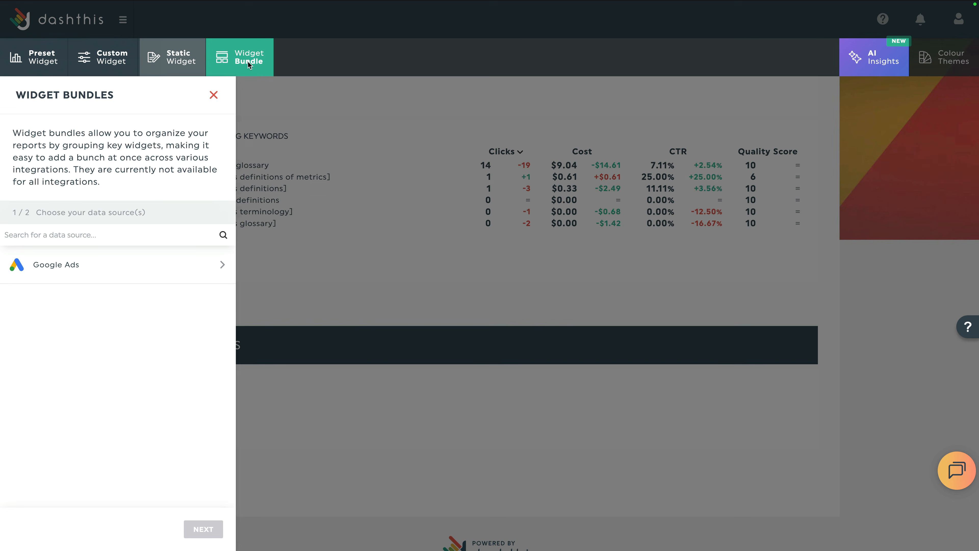
pyautogui.click(106, 267)
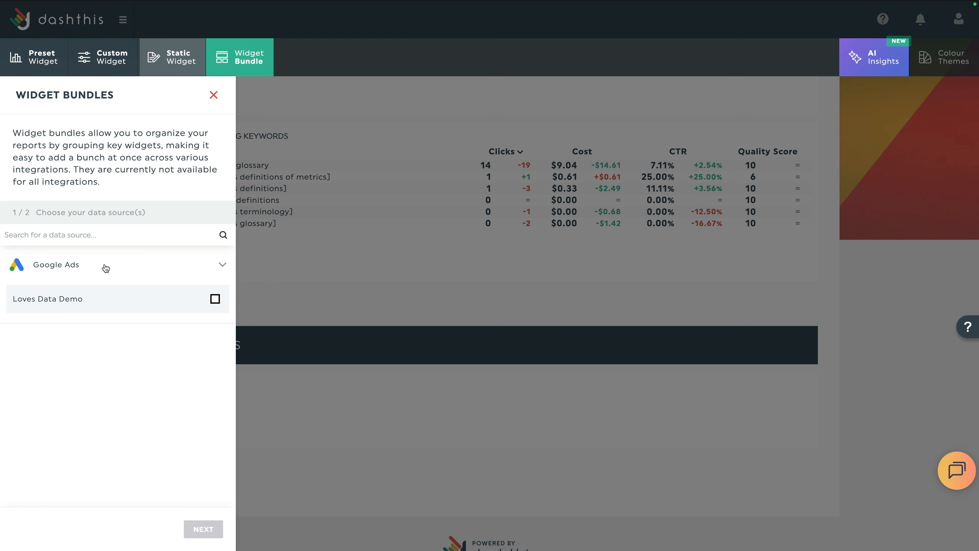
pyautogui.click(215, 299)
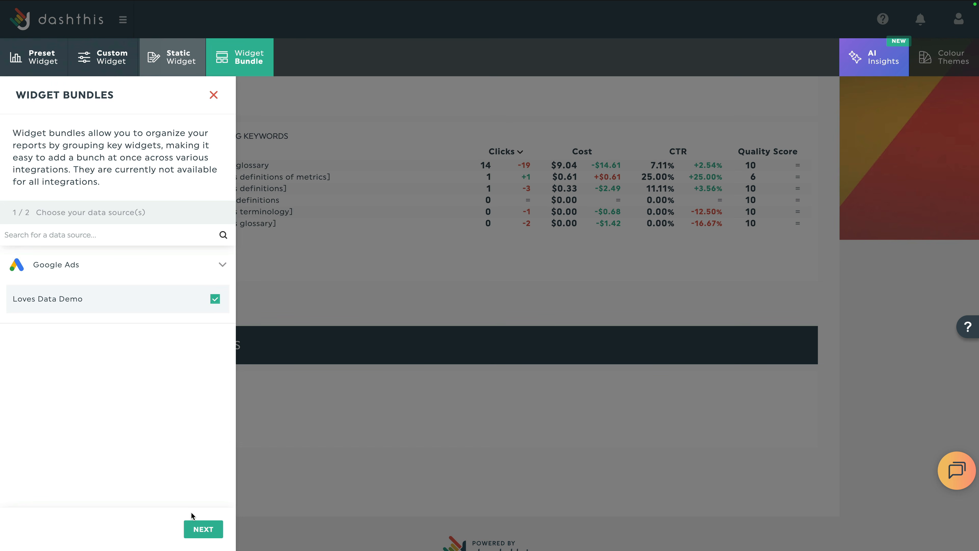
pyautogui.click(192, 530)
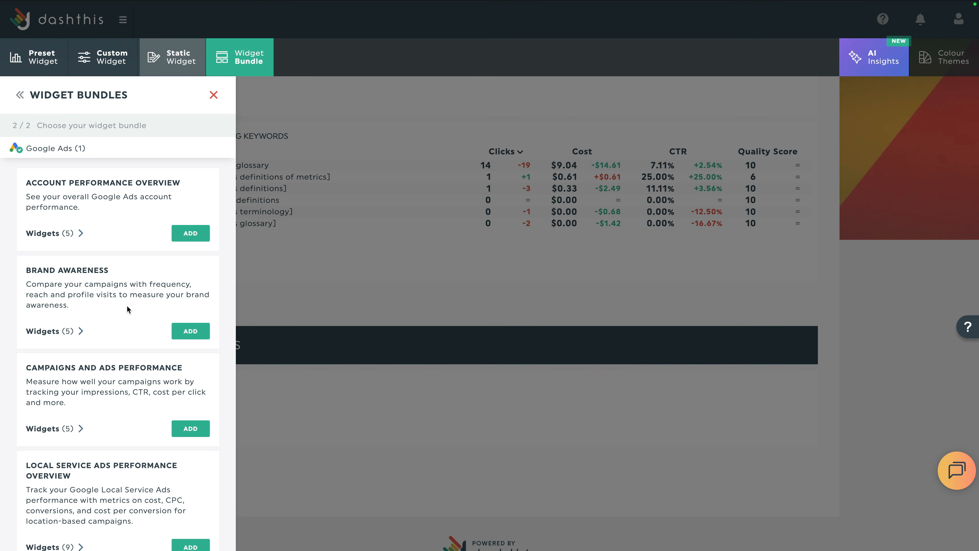
pyautogui.click(188, 330)
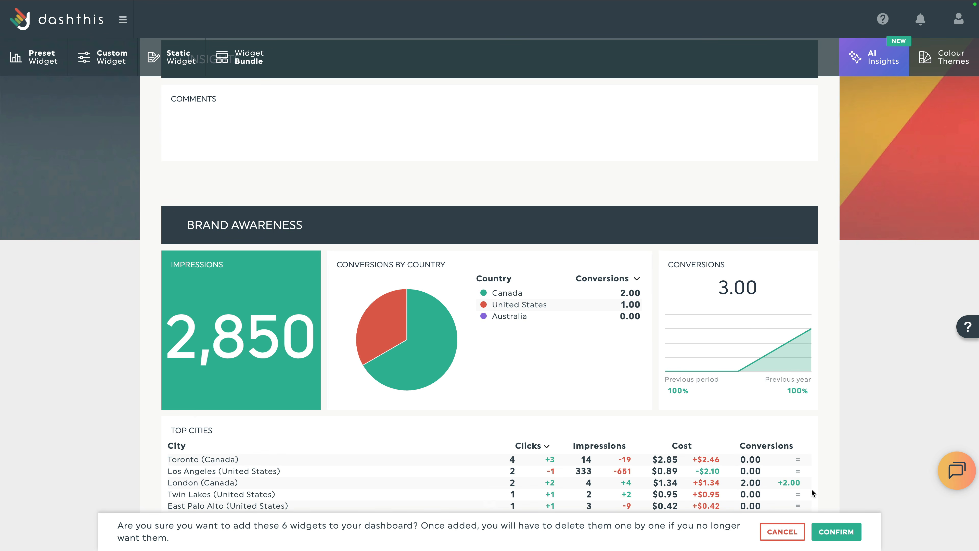
# Confirm the six Brand Awareness widgets and bring up the AI Insights panel.
pyautogui.click(837, 531)
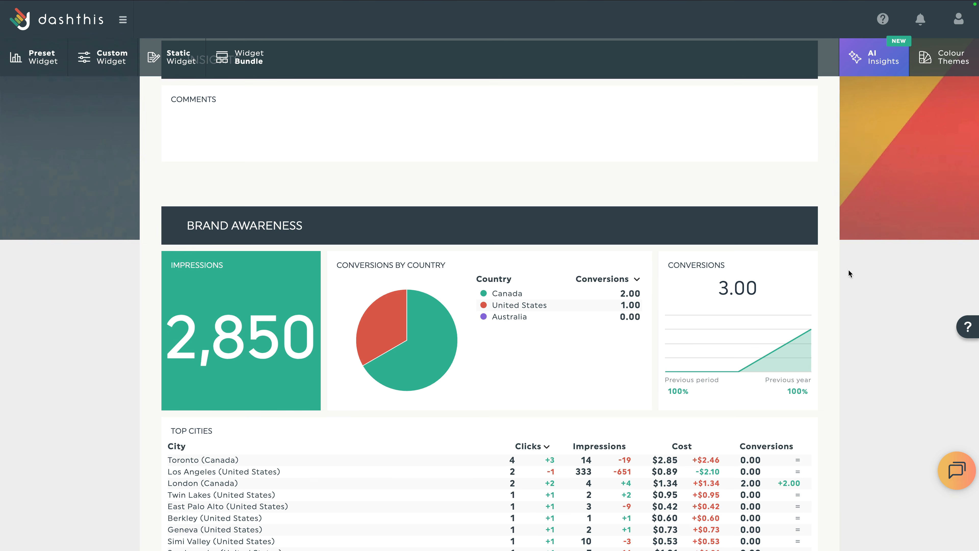
pyautogui.click(877, 69)
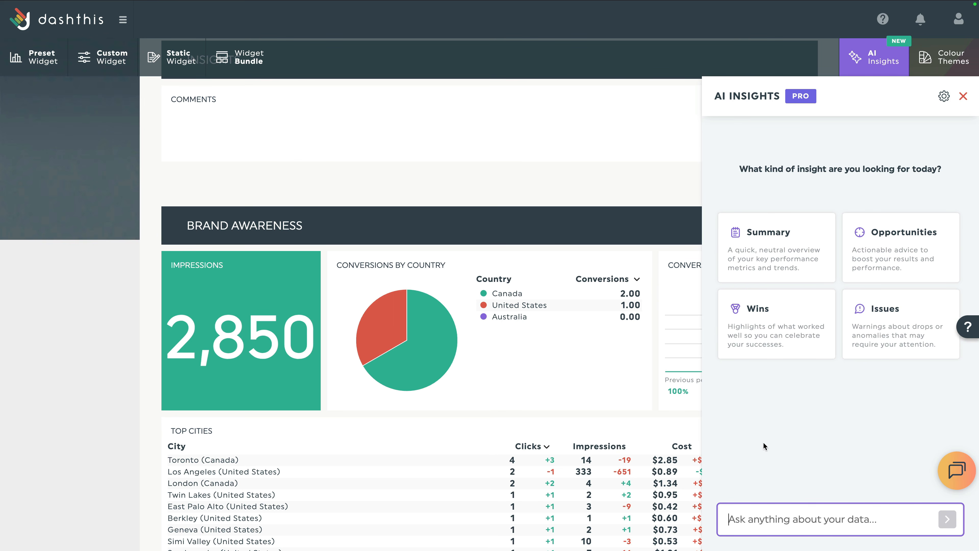
# Generate the AI Summary and copy its conversions and Glossary ad group insights.
pyautogui.click(768, 266)
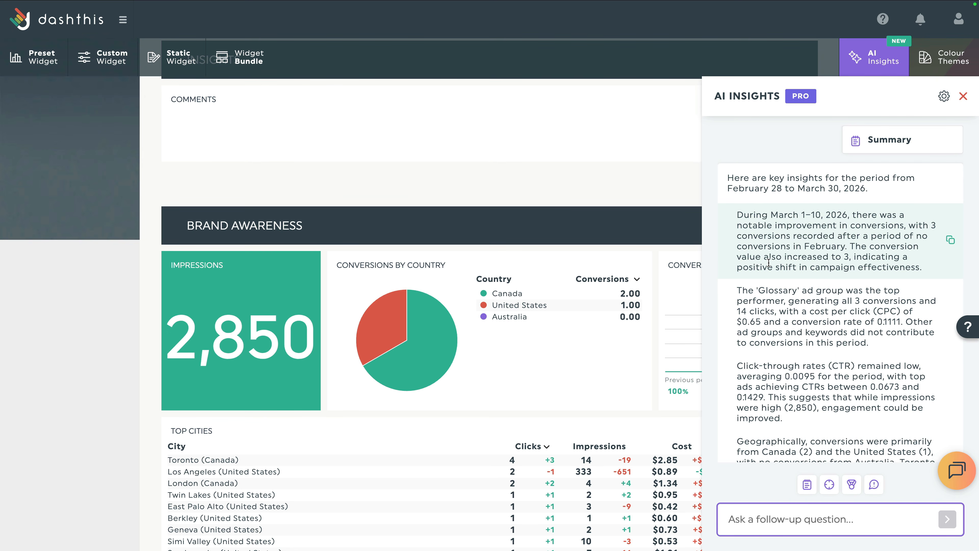
pyautogui.click(950, 240)
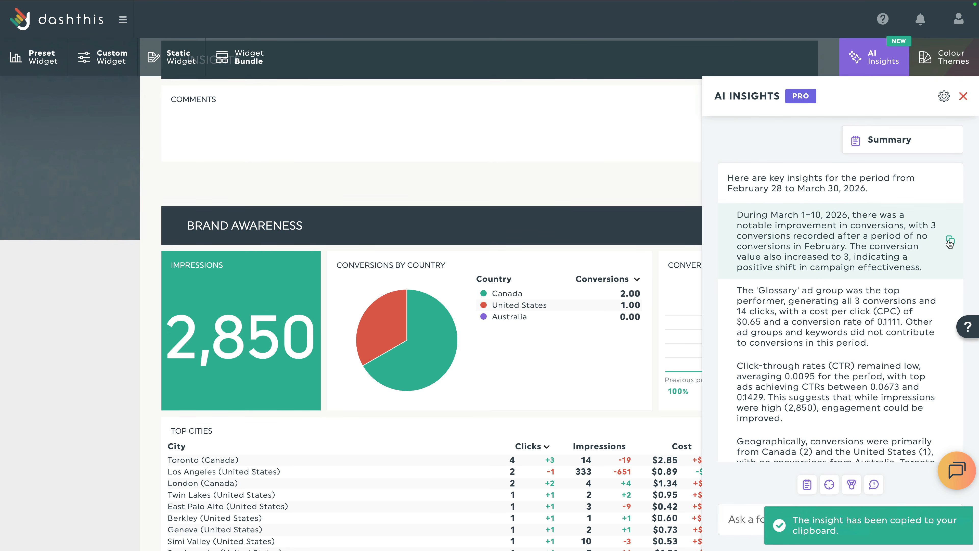
pyautogui.scroll(-2, 950, 242)
pyautogui.click(950, 251)
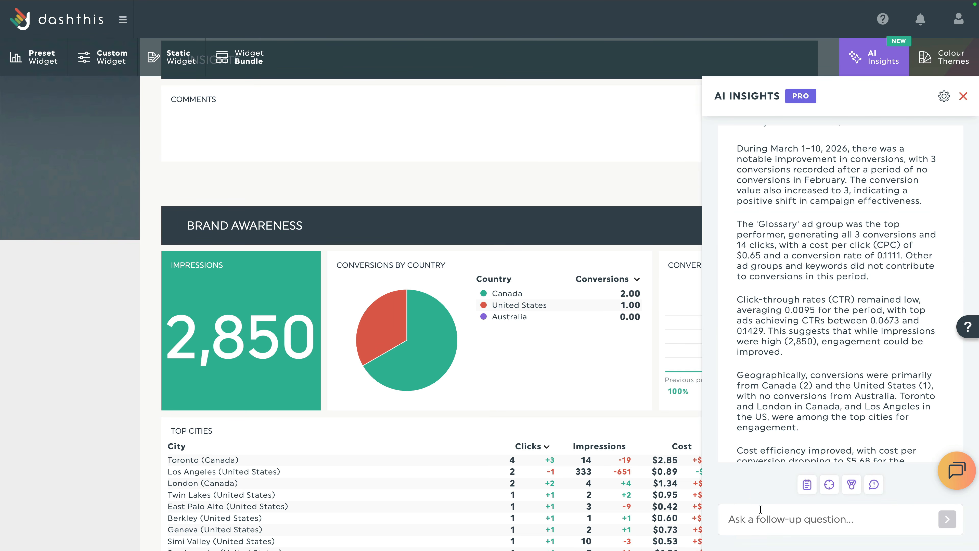
# Ask the AI 'What should I do to improve my CTR?' and copy the refine-ad-copy recommendation.
pyautogui.click(760, 509)
pyautogui.write('What s')
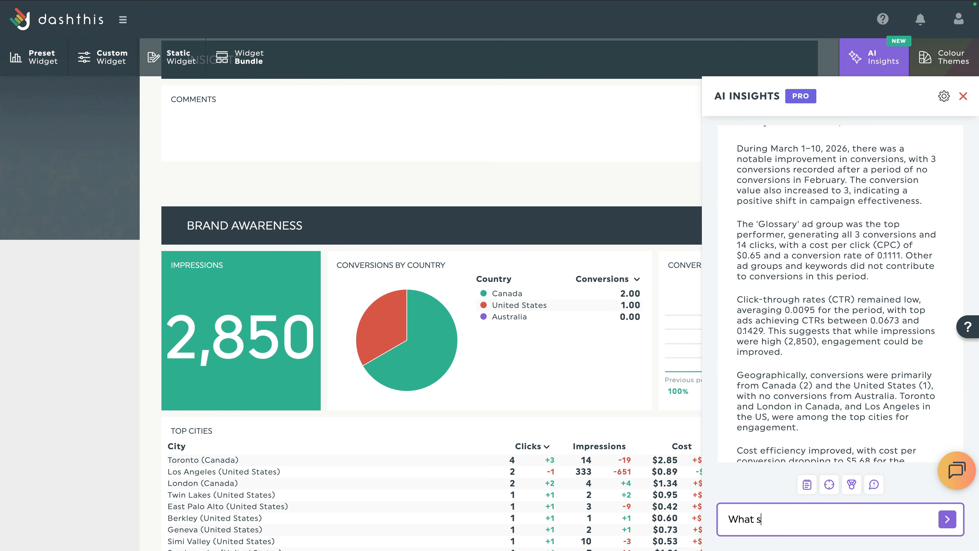
pyautogui.write('hould I do to improve my CTR')
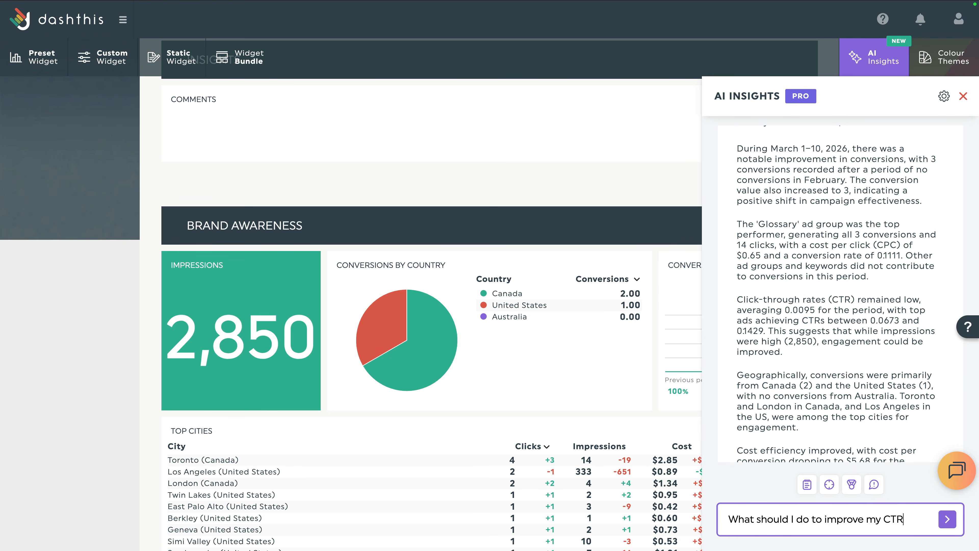
pyautogui.write('?')
pyautogui.press('Return')
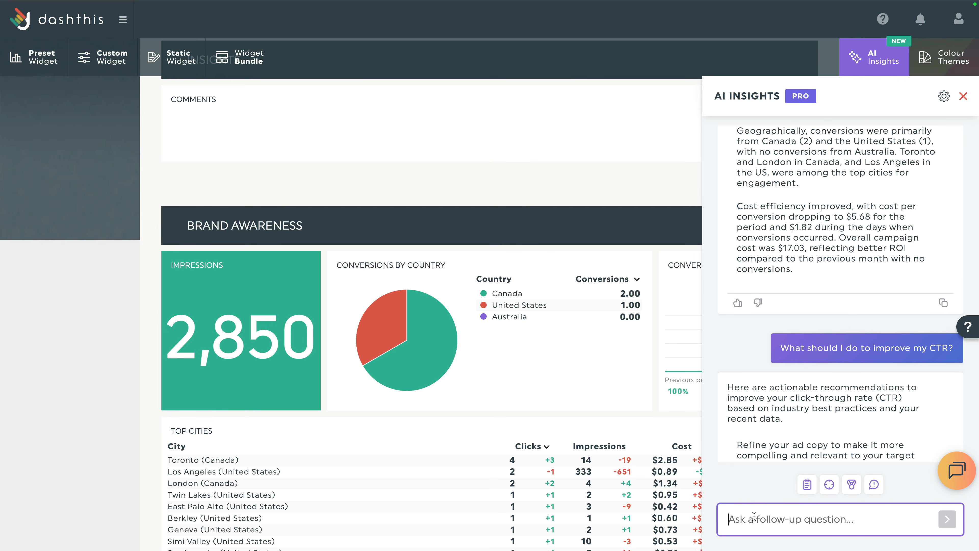
pyautogui.scroll(-2, 814, 423)
pyautogui.scroll(-5, 814, 423)
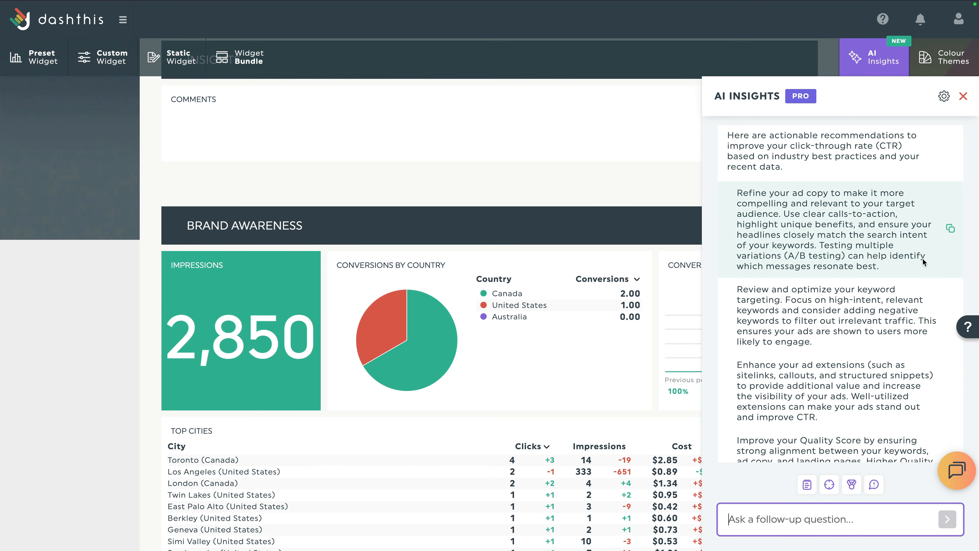
pyautogui.click(950, 229)
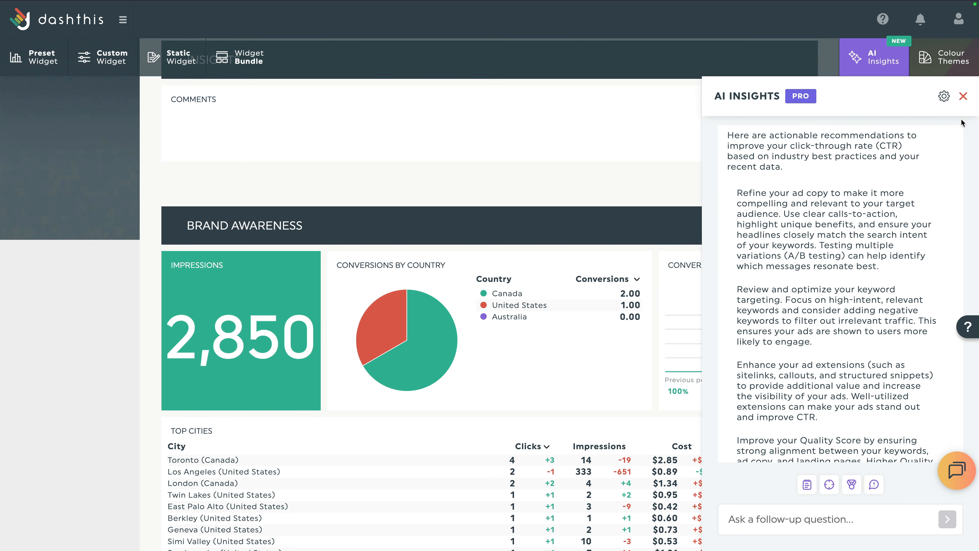
# Close AI Insights and drag the Insights section and its Comments box to the dashboard top.
pyautogui.click(963, 97)
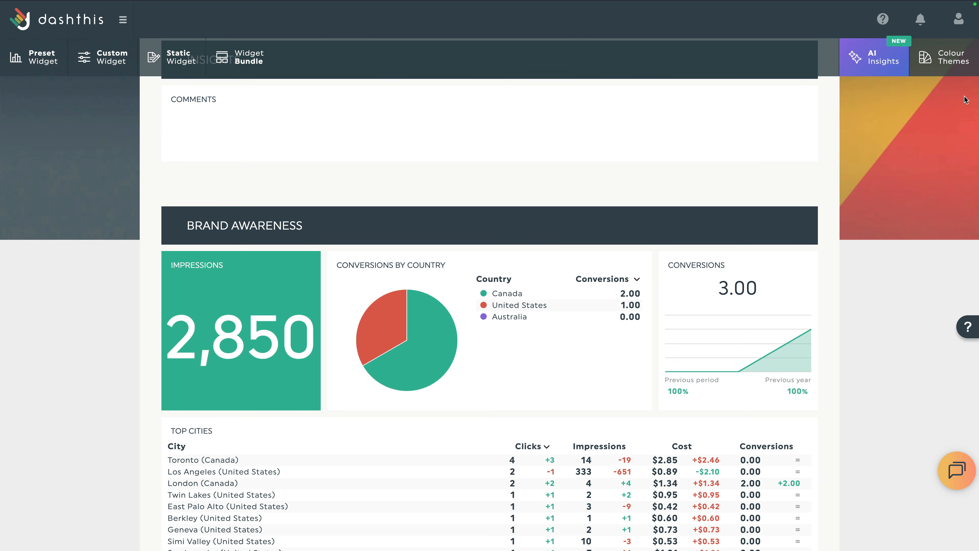
pyautogui.scroll(3, 828, 153)
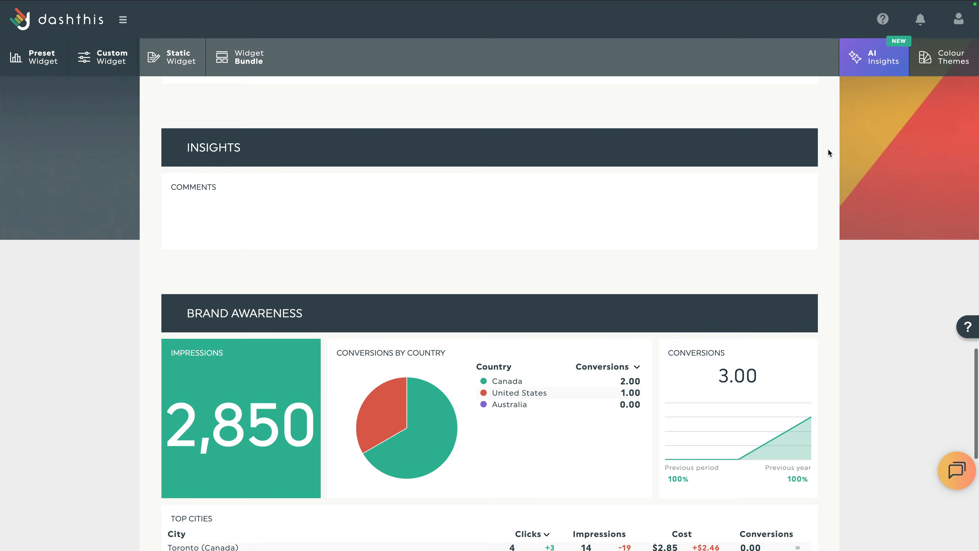
pyautogui.moveTo(798, 186)
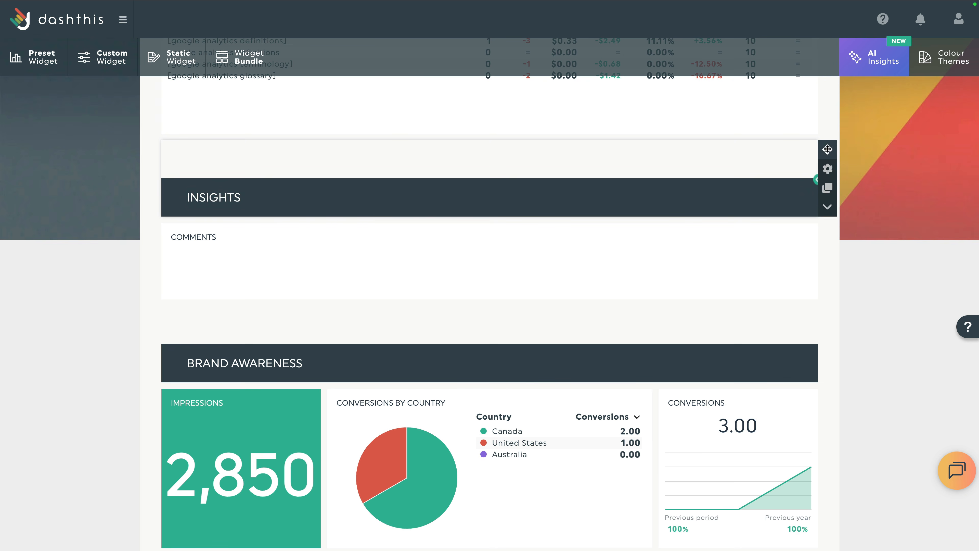
pyautogui.moveTo(825, 149); pyautogui.dragTo(817, 173)
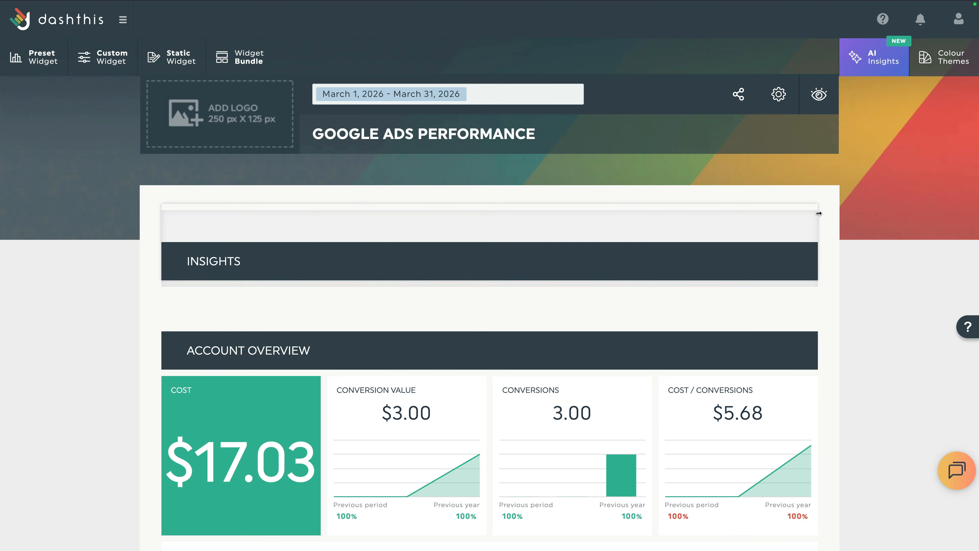
pyautogui.scroll(-20, 817, 211)
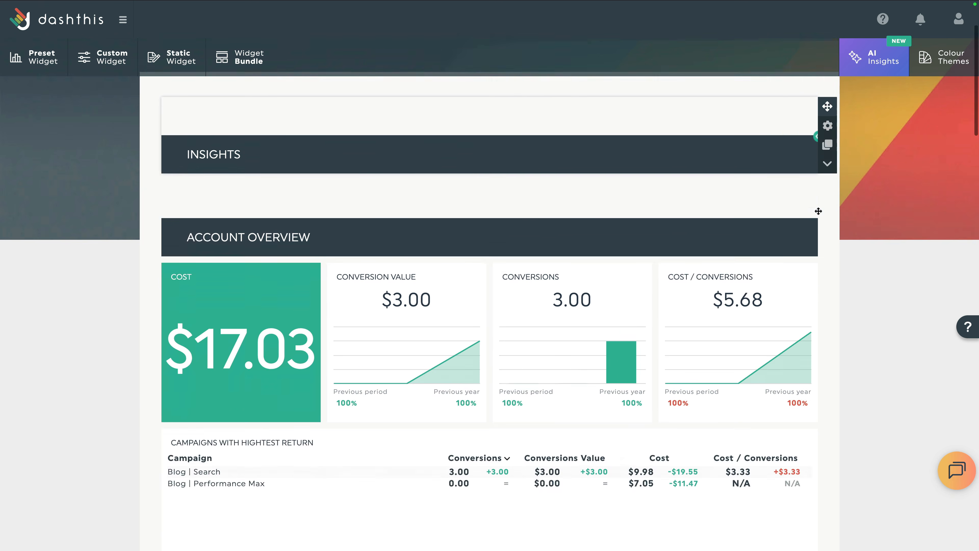
pyautogui.scroll(-15, 819, 213)
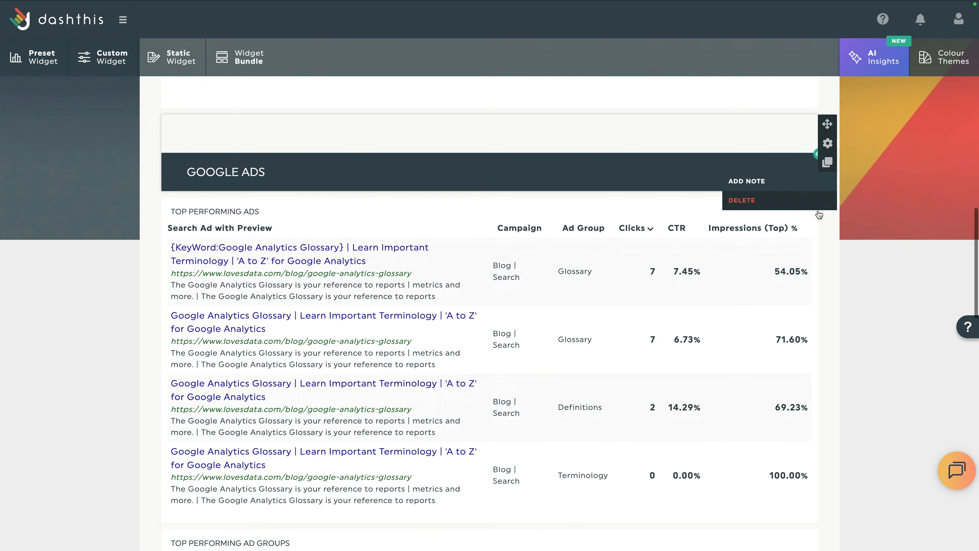
pyautogui.scroll(-2, 819, 211)
pyautogui.moveTo(798, 269)
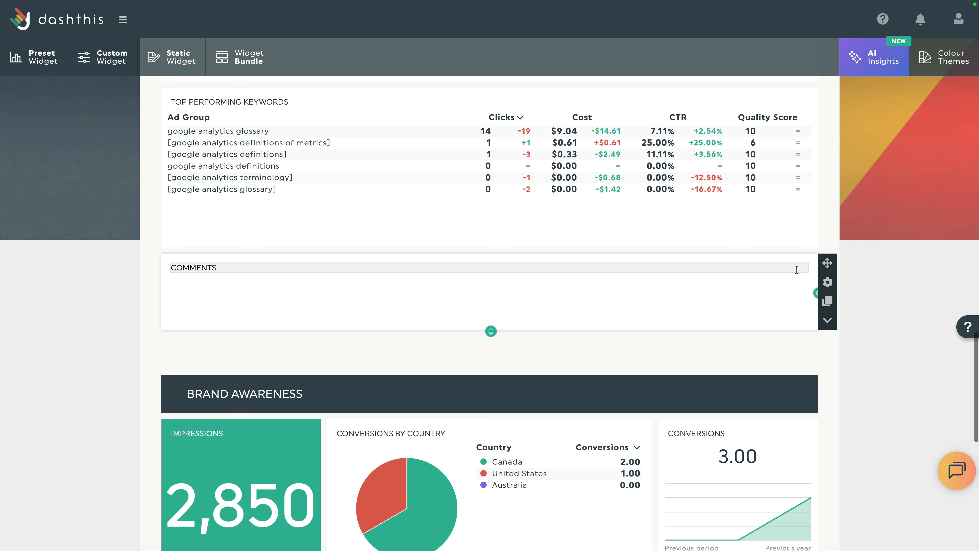
pyautogui.moveTo(828, 265); pyautogui.dragTo(828, 224)
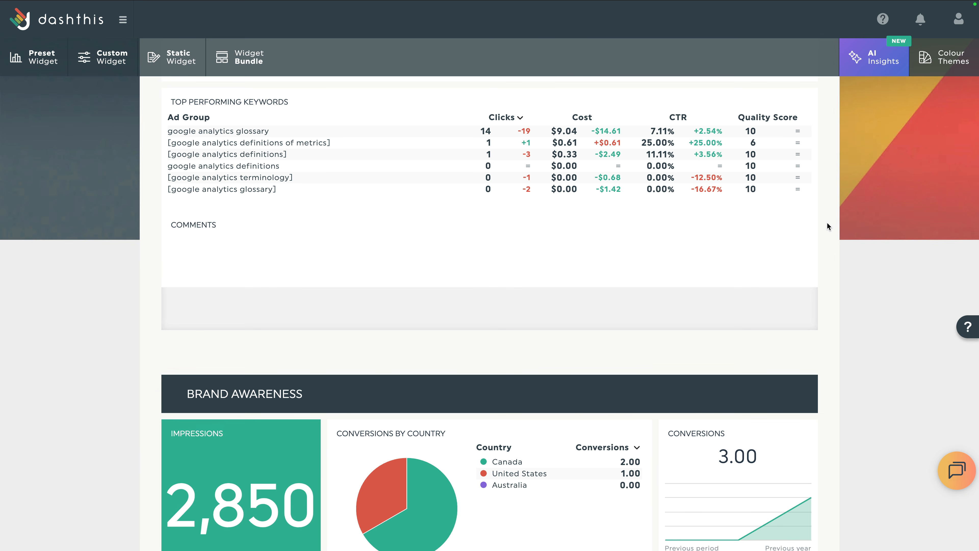
pyautogui.scroll(15, 827, 223)
pyautogui.scroll(12, 827, 227)
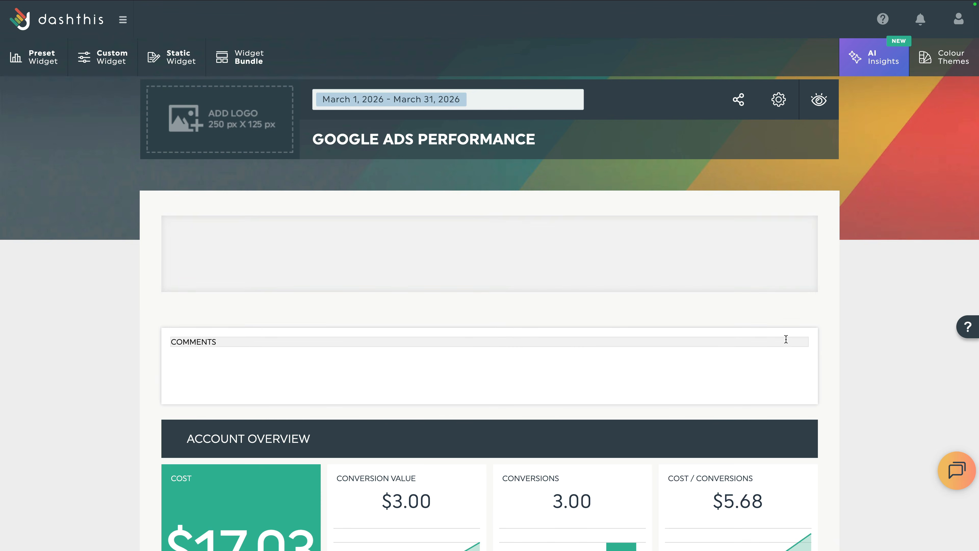
pyautogui.moveTo(786, 339)
pyautogui.mouseDown()
pyautogui.moveTo(784, 381)
pyautogui.moveTo(788, 336)
pyautogui.mouseUp()
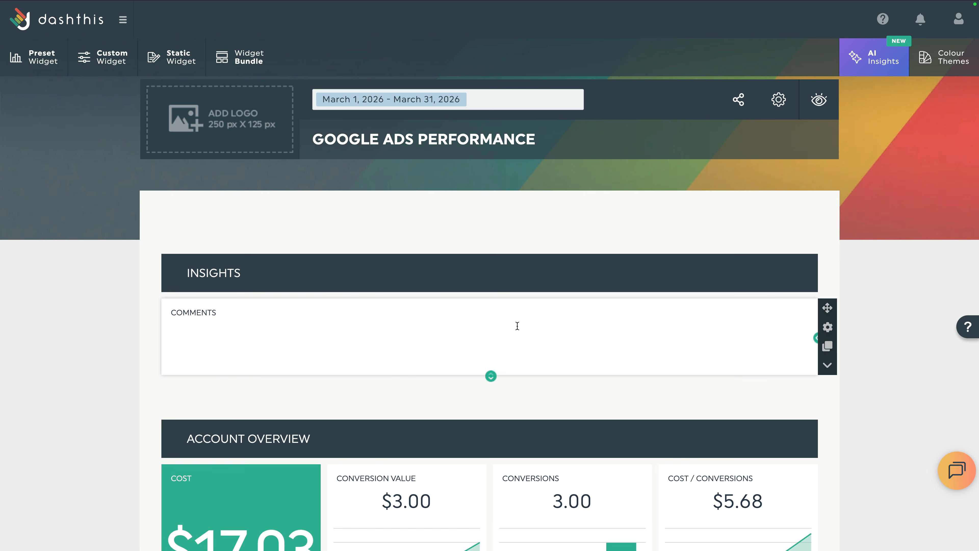
# Paste the conversions, Glossary ad group and ad copy insights as separate paragraphs and enlarge the box.
pyautogui.click(375, 331)
pyautogui.hotkey('ctrl', 'v')
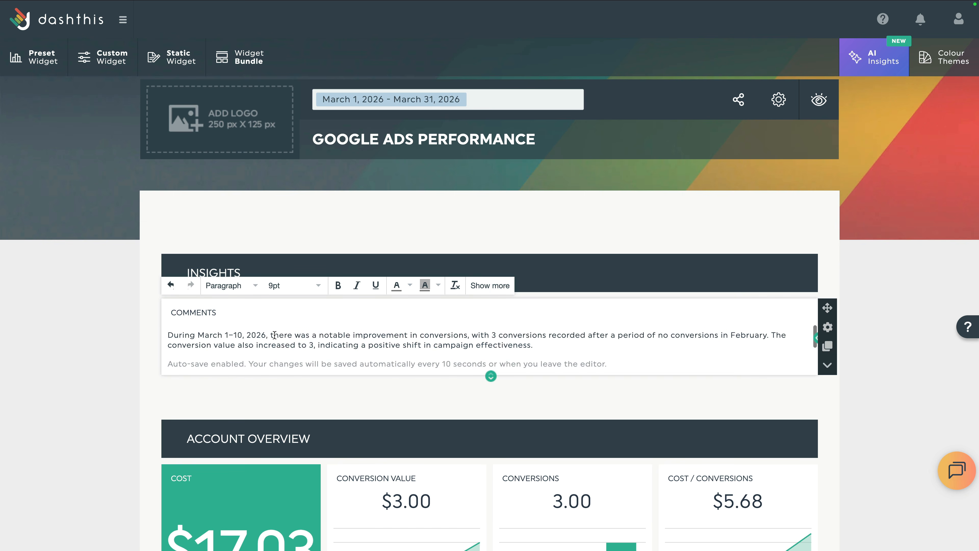
pyautogui.press('Return')
pyautogui.hotkey('ctrl', 'v')
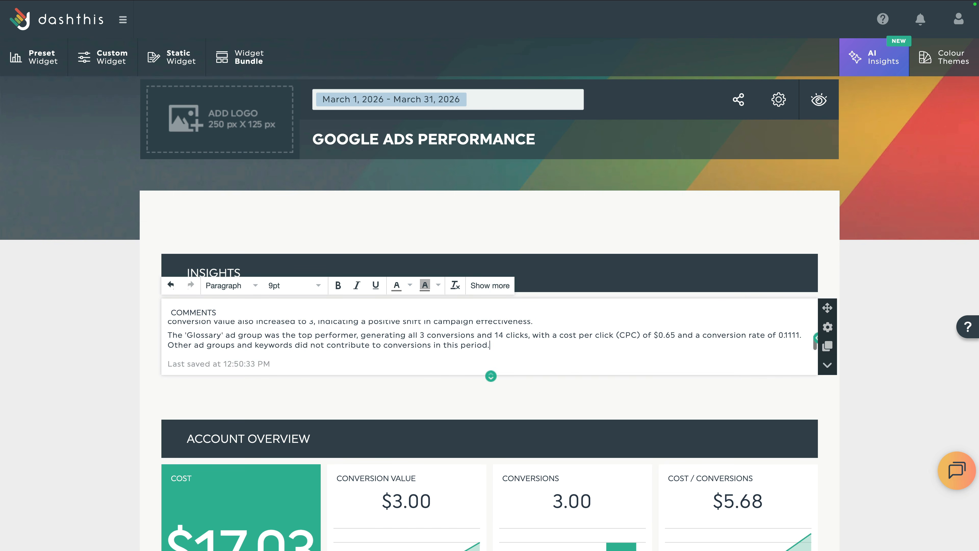
pyautogui.press('Return')
pyautogui.hotkey('ctrl', 'v')
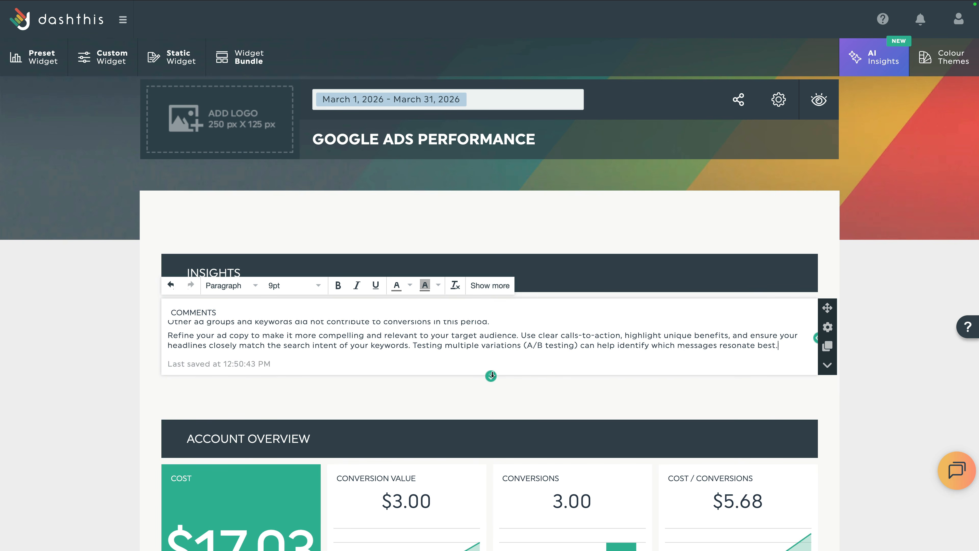
pyautogui.moveTo(492, 375); pyautogui.dragTo(491, 459)
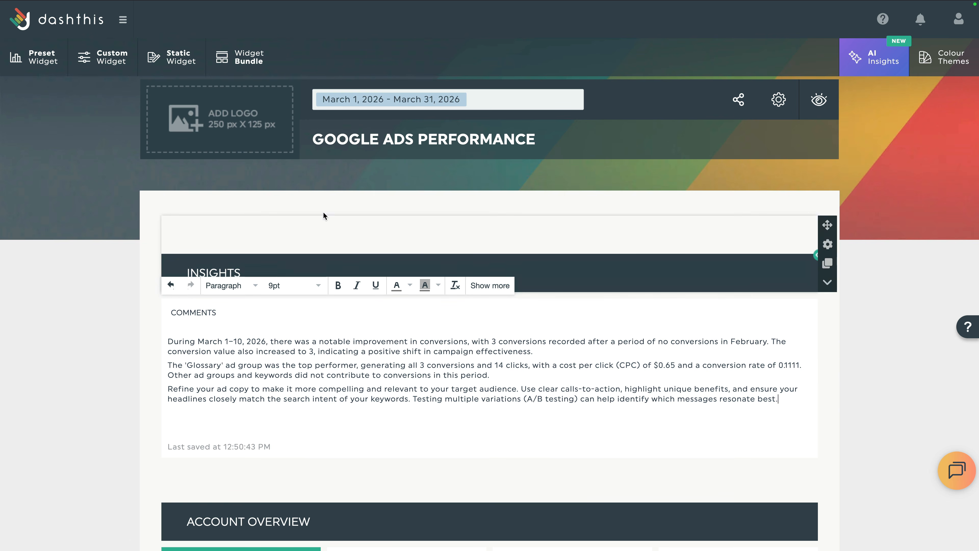
# Upload loves-data-logo.png through the Logo Manager and insert it into the dashboard header.
pyautogui.click(255, 132)
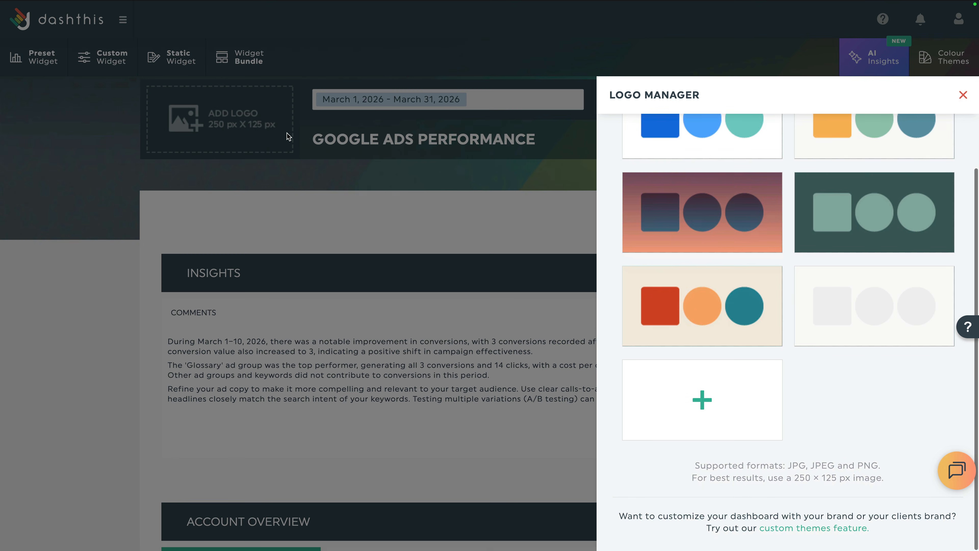
pyautogui.click(725, 383)
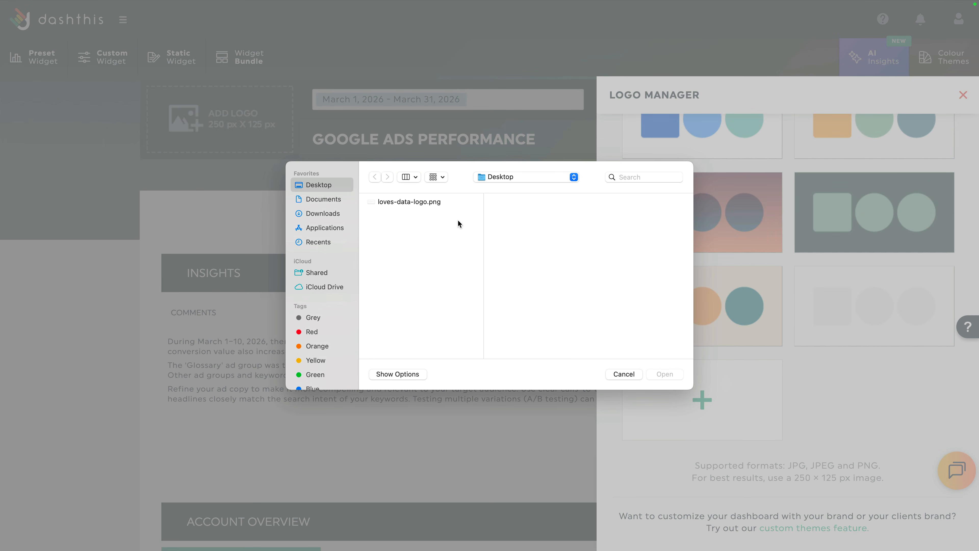
pyautogui.click(435, 207)
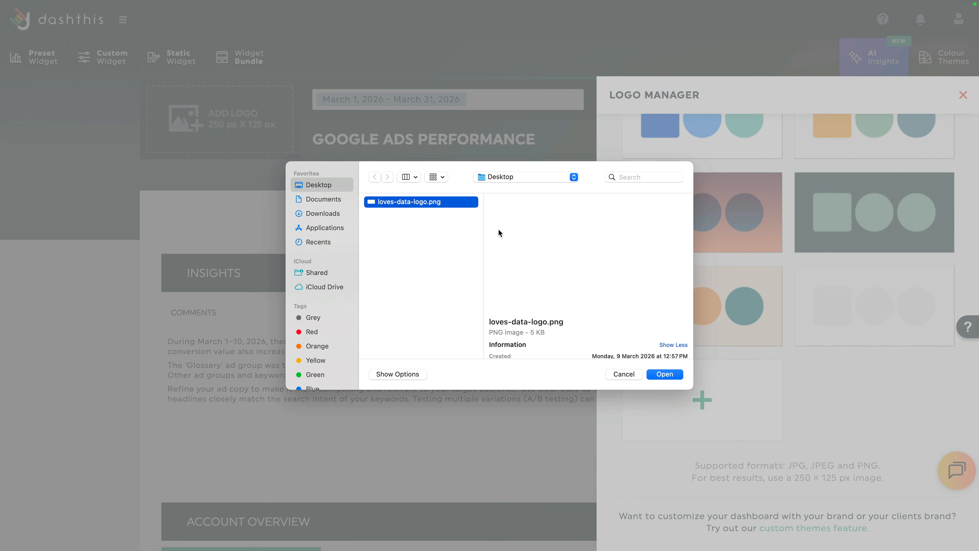
pyautogui.click(665, 374)
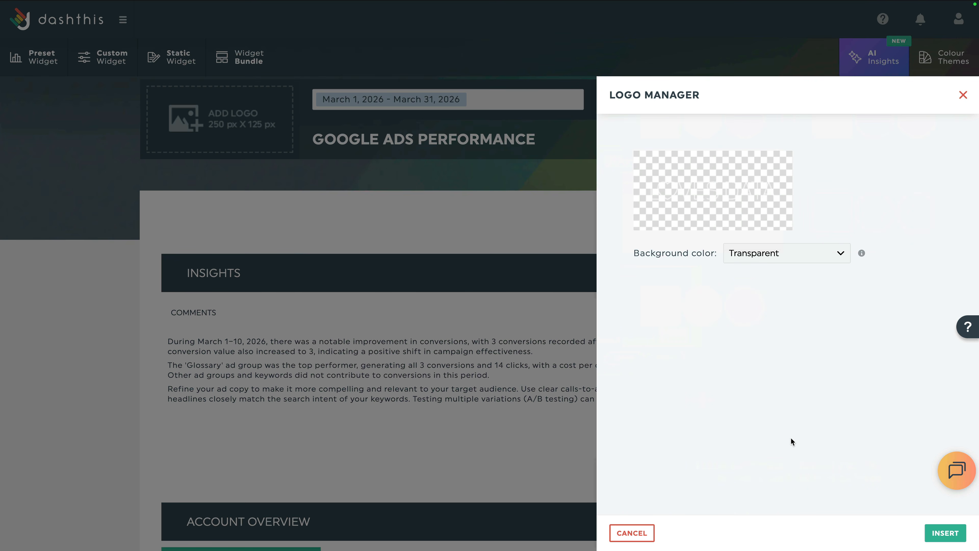
pyautogui.click(954, 534)
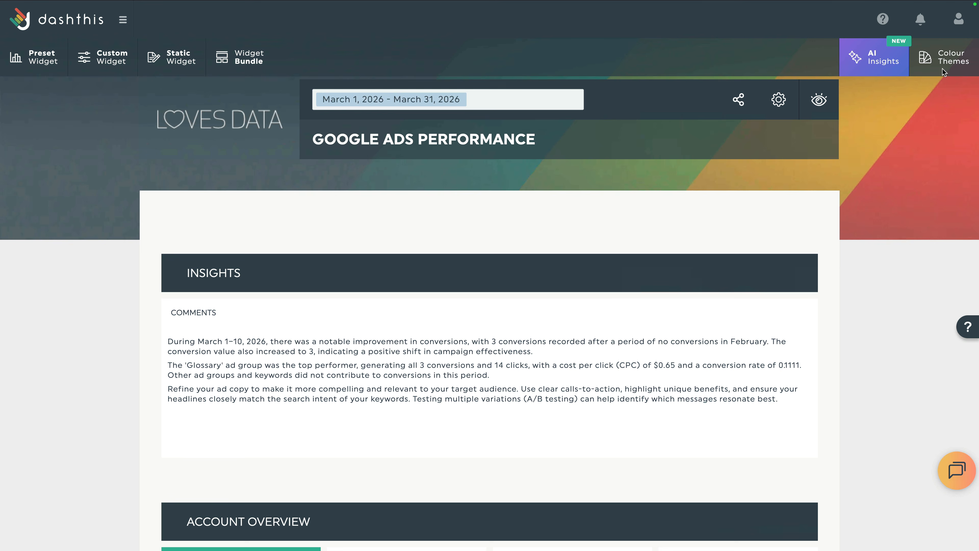
# Preview the light-green preset theme, then apply the Earth custom theme and close the theme panel.
pyautogui.click(944, 57)
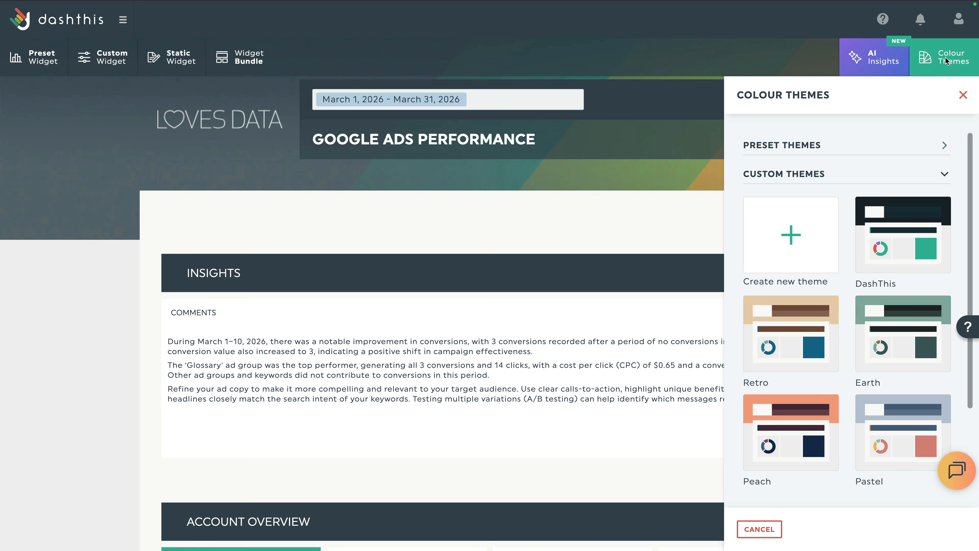
pyautogui.click(911, 149)
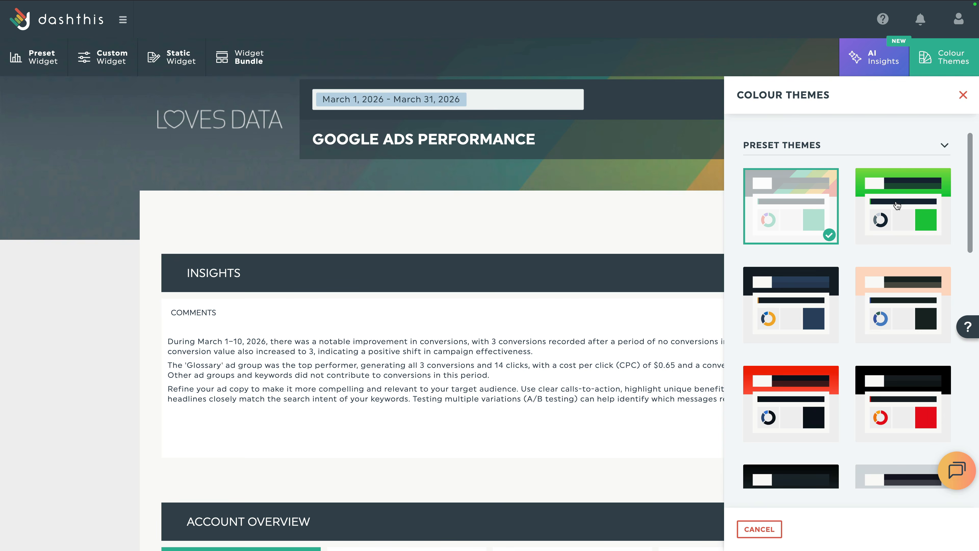
pyautogui.click(894, 214)
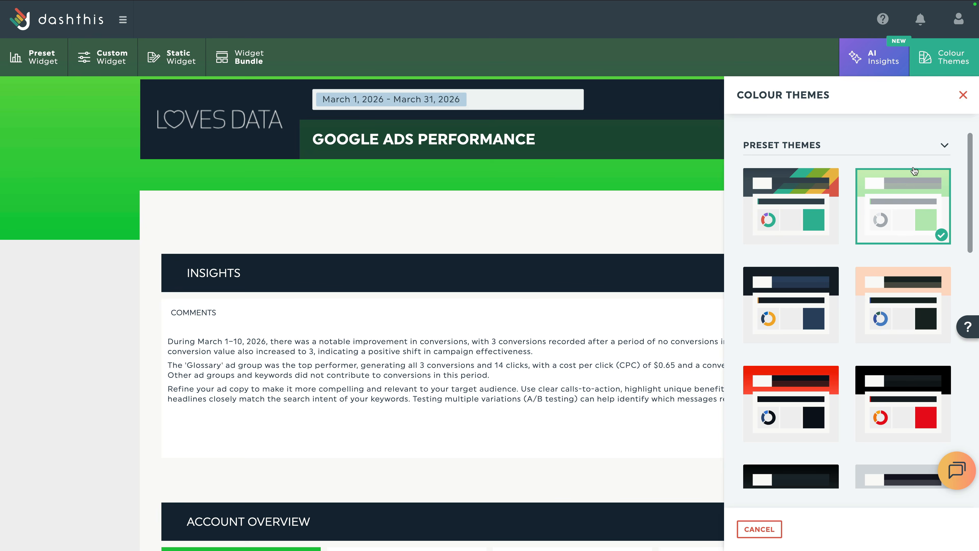
pyautogui.click(923, 151)
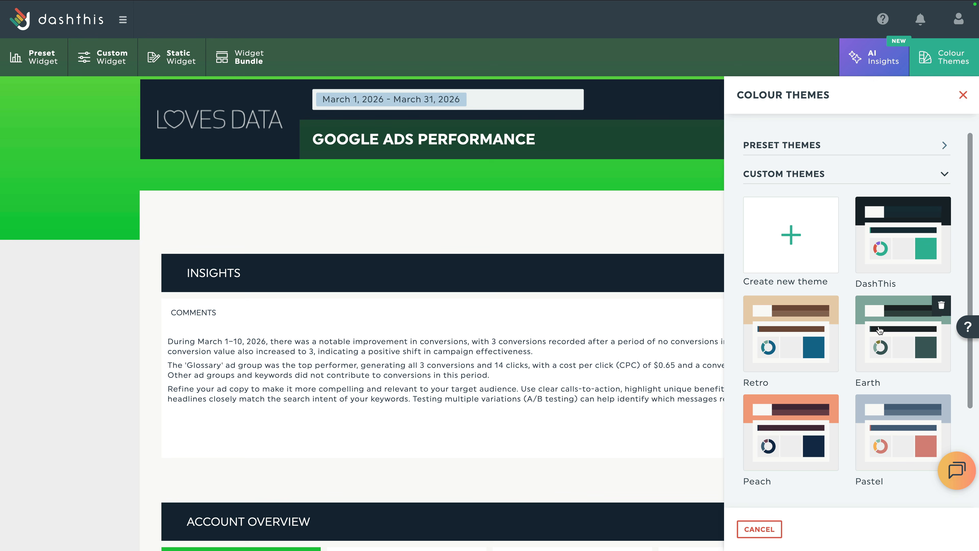
pyautogui.click(879, 330)
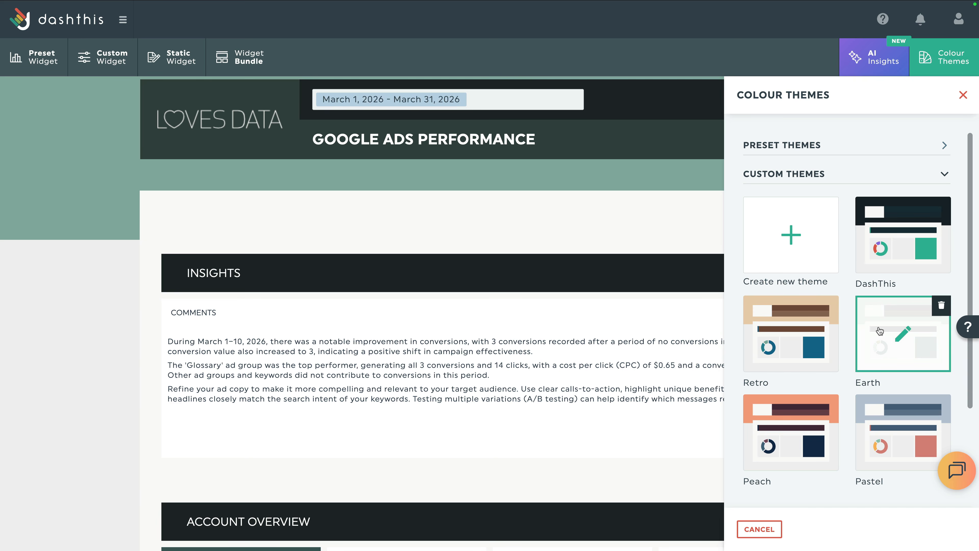
pyautogui.click(879, 331)
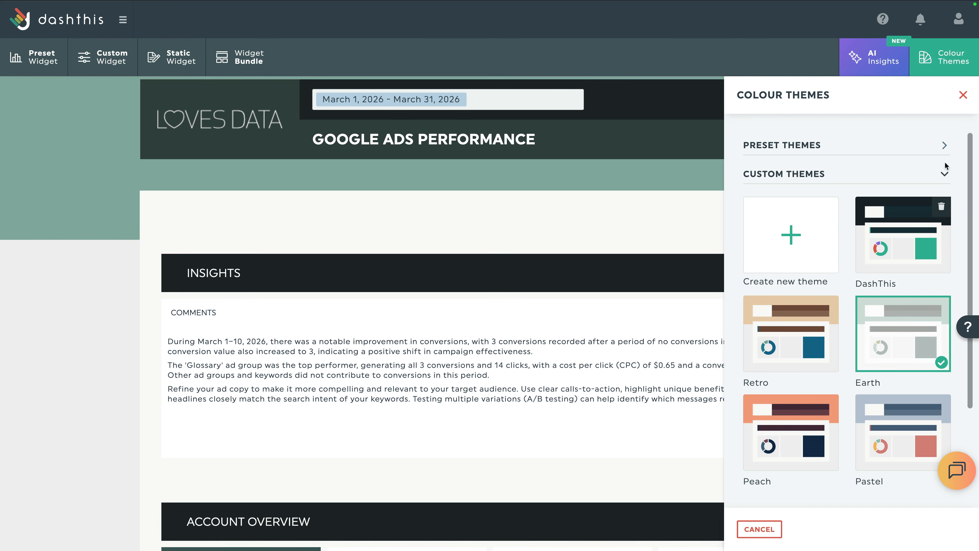
pyautogui.click(963, 95)
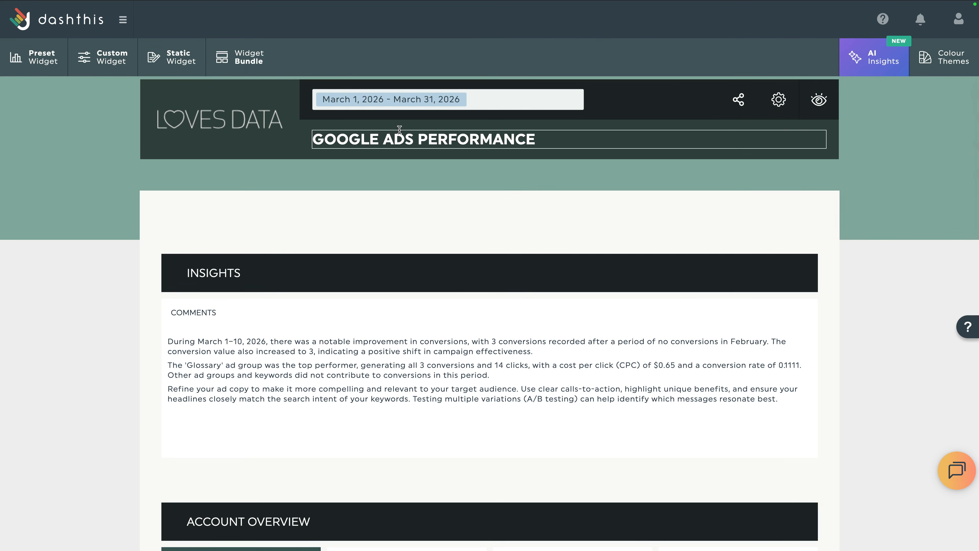
# Start a blank dashboard named 'Google Analytics Overview' with a flexible period and a password.
pyautogui.click(123, 20)
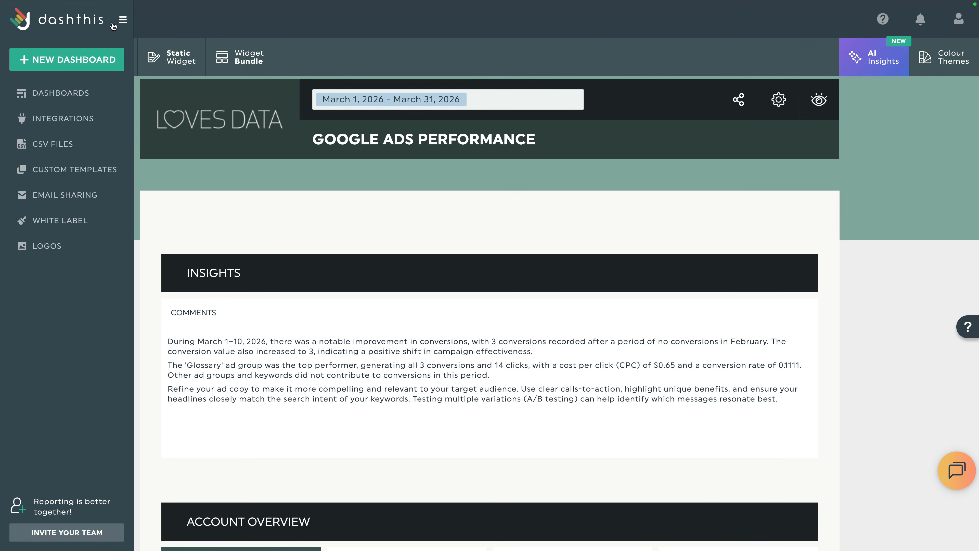
pyautogui.click(91, 66)
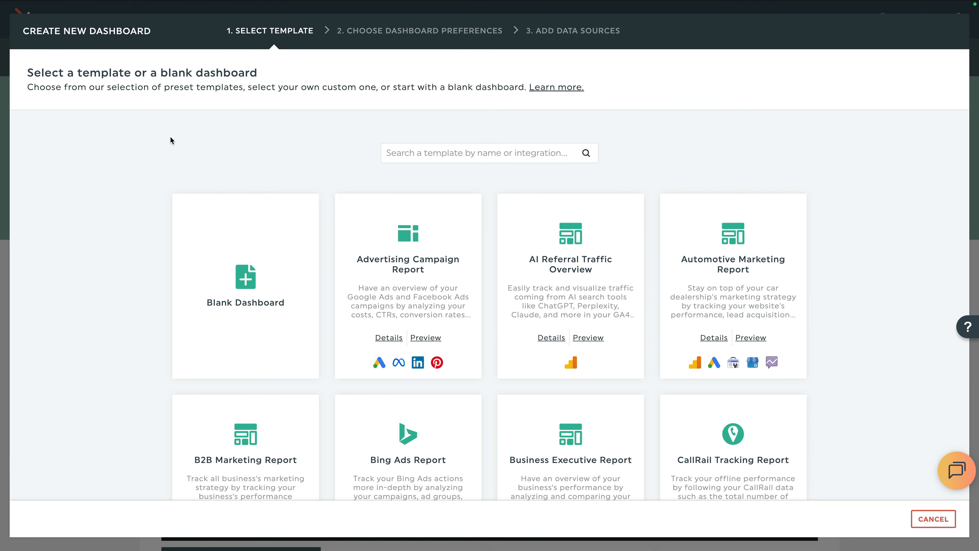
pyautogui.click(259, 264)
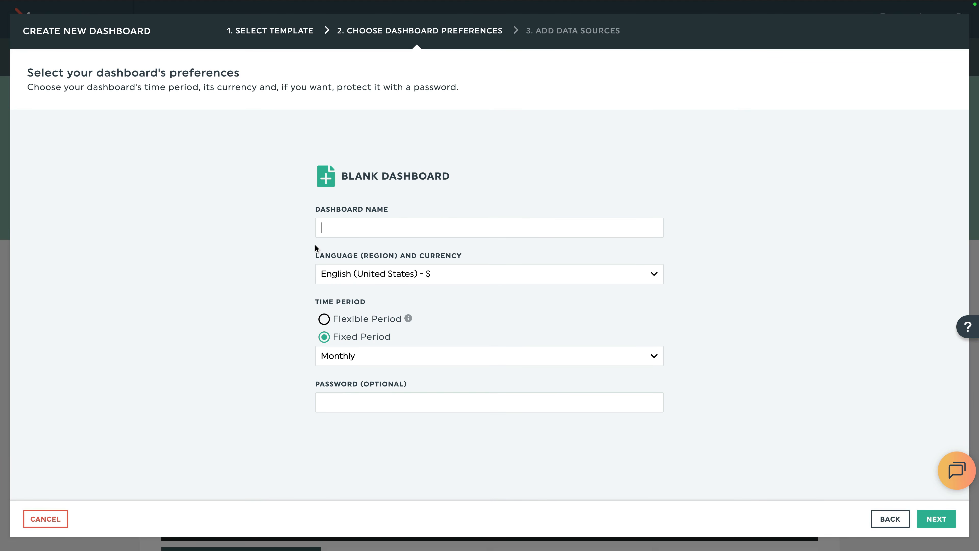
pyautogui.write('Google Analytics Overv')
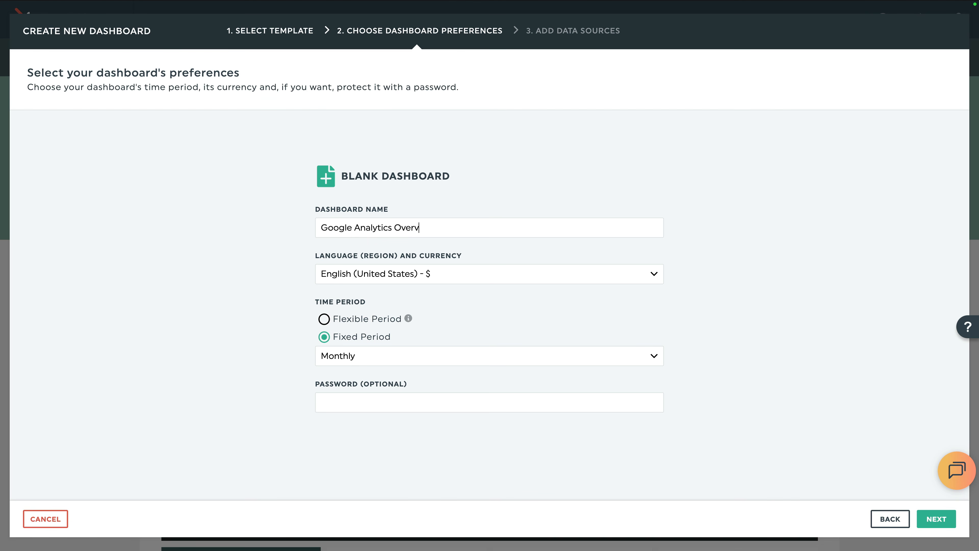
pyautogui.write('iew')
pyautogui.click(325, 319)
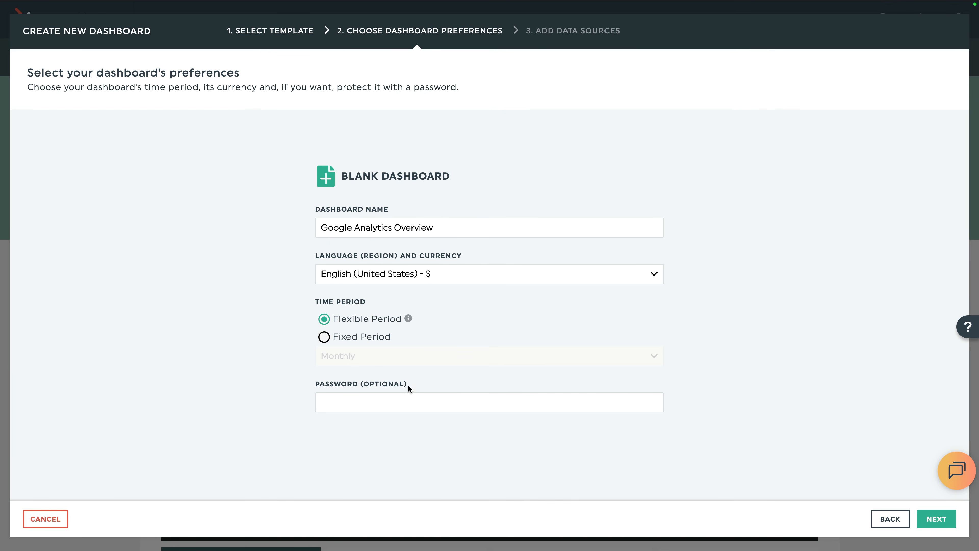
pyautogui.click(422, 401)
pyautogui.click(936, 519)
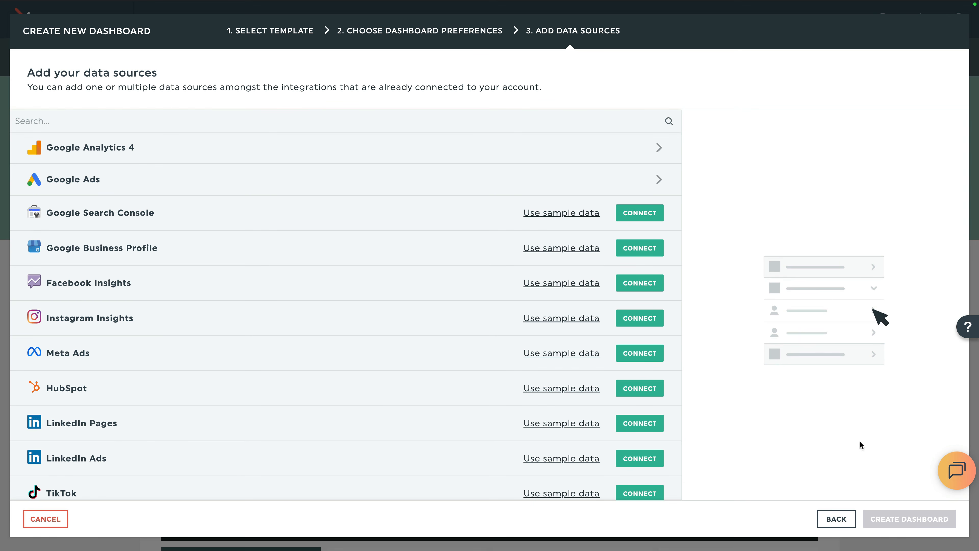
# Add the Loves Data | GA4 Demo property as the data source and create the dashboard.
pyautogui.click(657, 149)
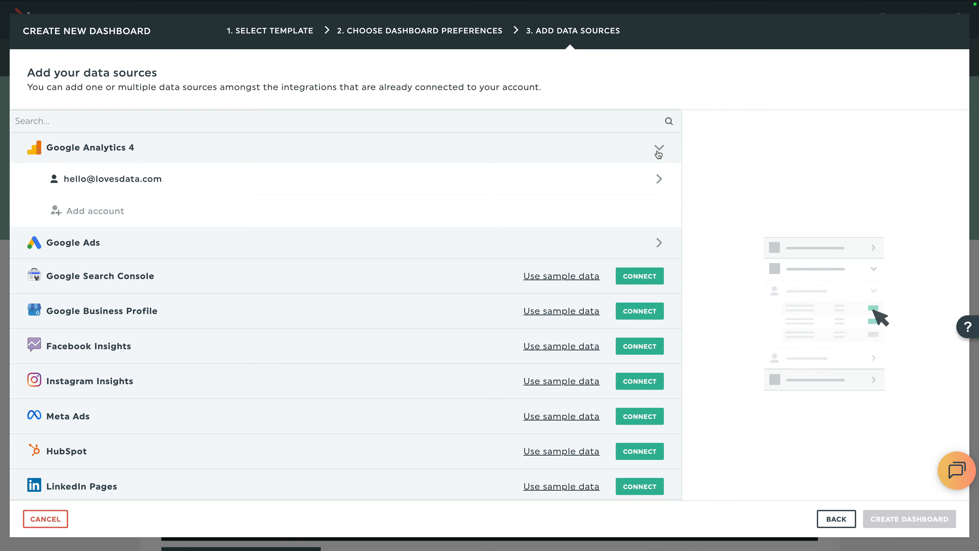
pyautogui.click(639, 183)
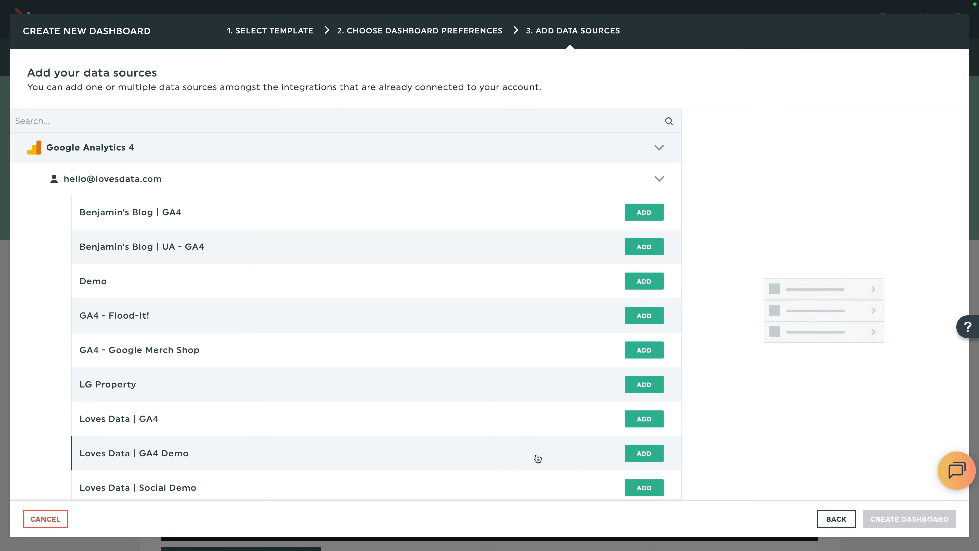
pyautogui.click(638, 457)
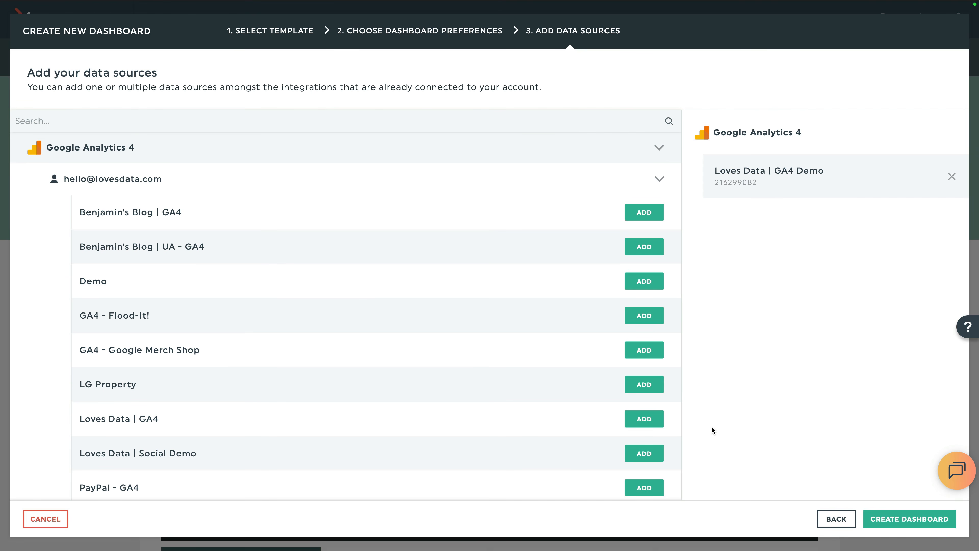
pyautogui.click(910, 519)
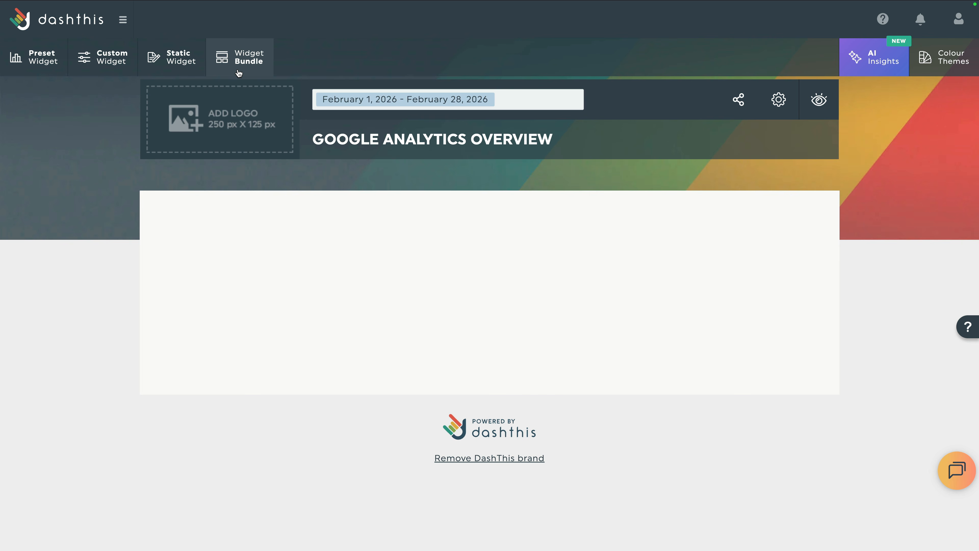
# Add the nine-widget Website Engagement bundle from the Loves Data GA4 Demo source.
pyautogui.click(245, 56)
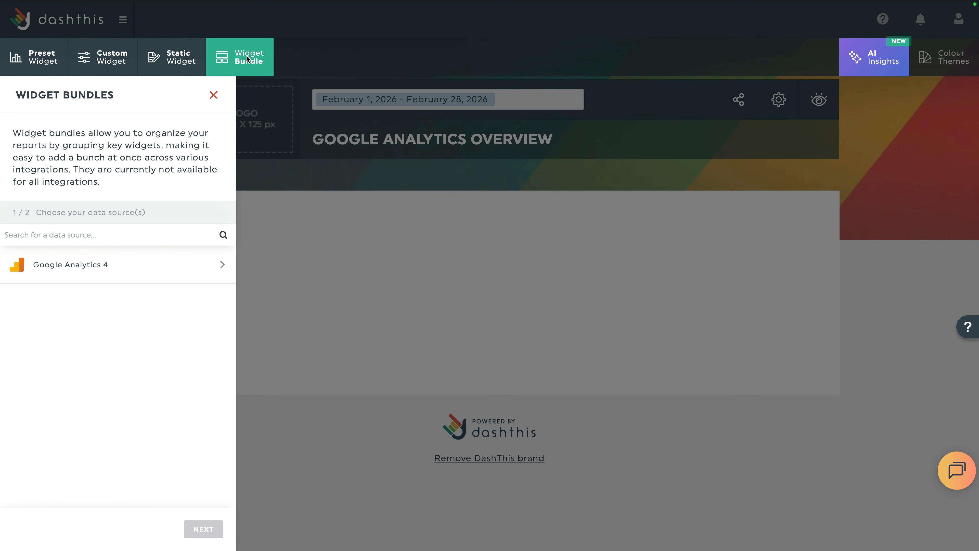
pyautogui.click(139, 268)
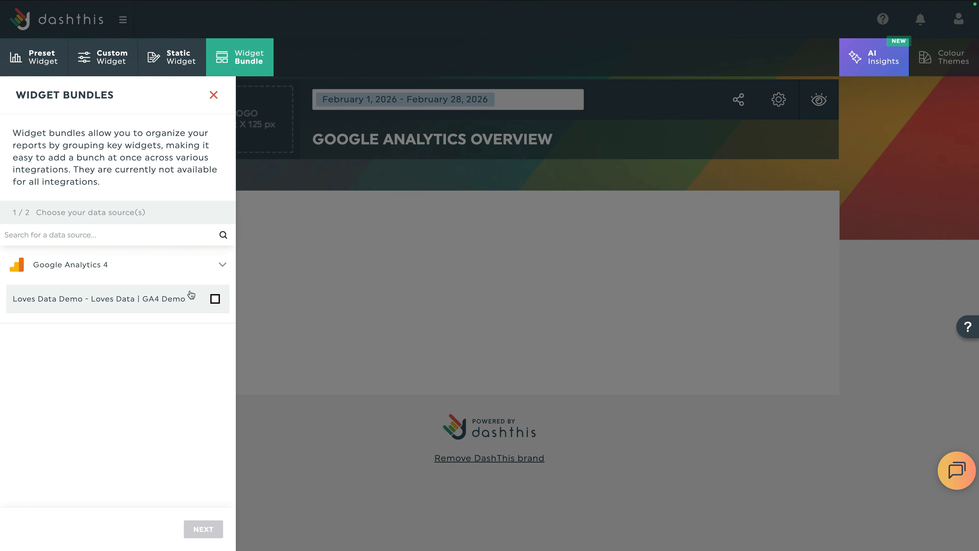
pyautogui.click(215, 298)
pyautogui.click(197, 527)
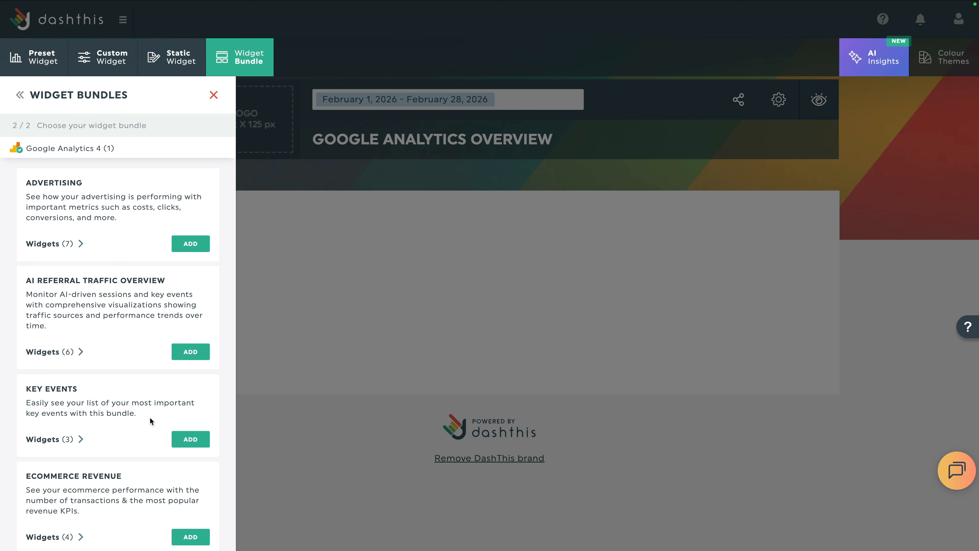
pyautogui.scroll(-3, 149, 417)
pyautogui.scroll(-3, 150, 421)
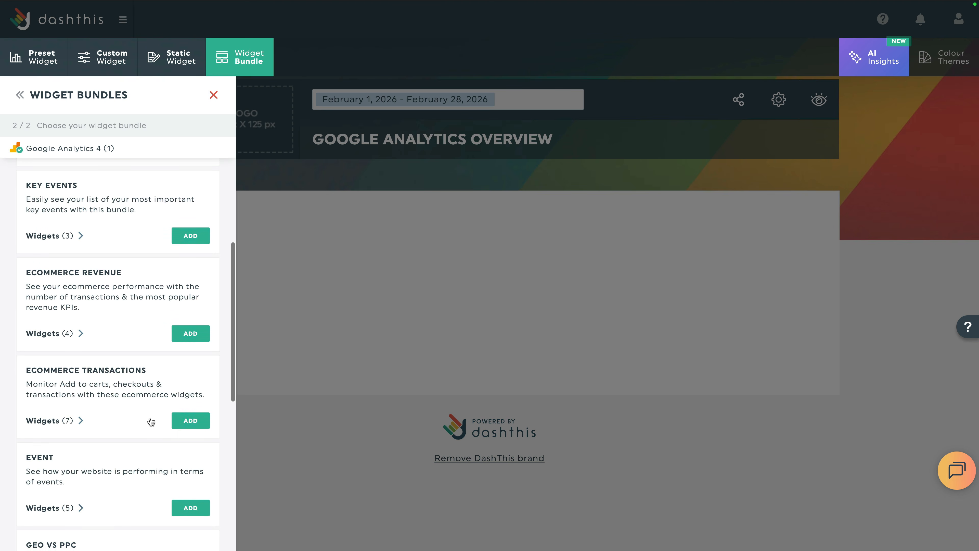
pyautogui.scroll(-10, 150, 421)
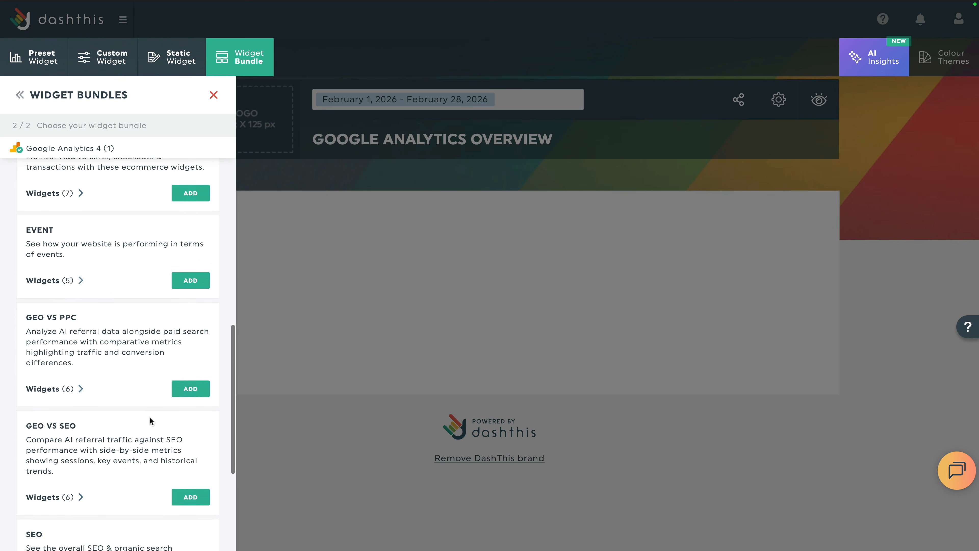
pyautogui.scroll(-2, 149, 417)
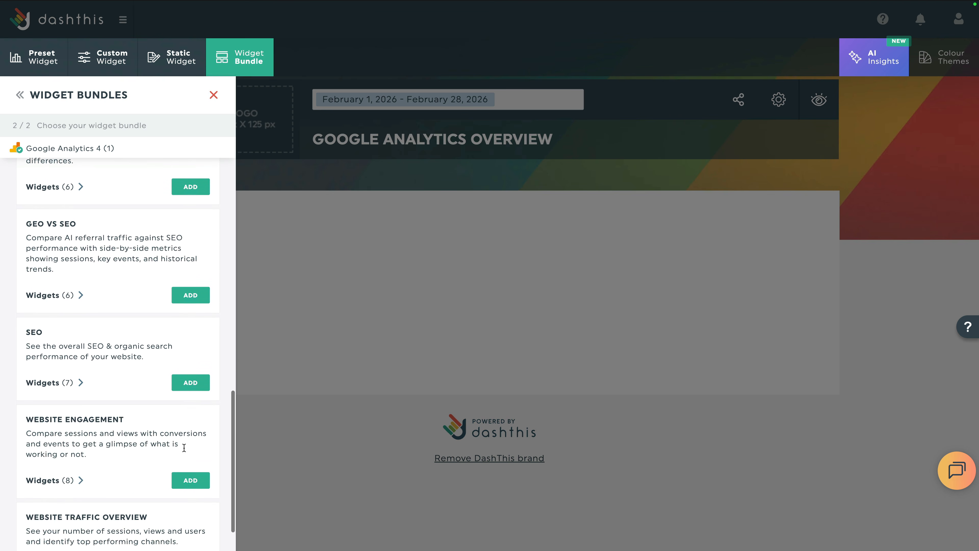
pyautogui.click(206, 480)
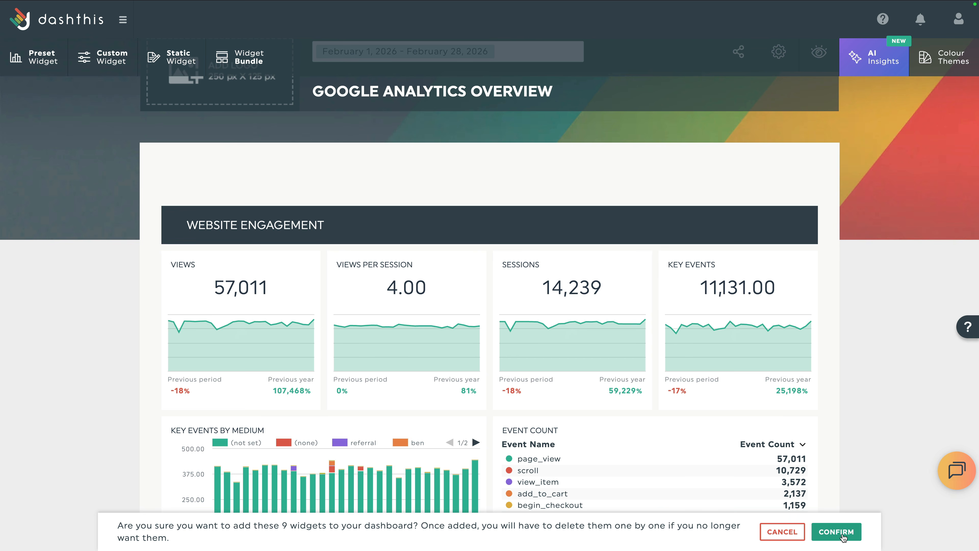
pyautogui.click(836, 532)
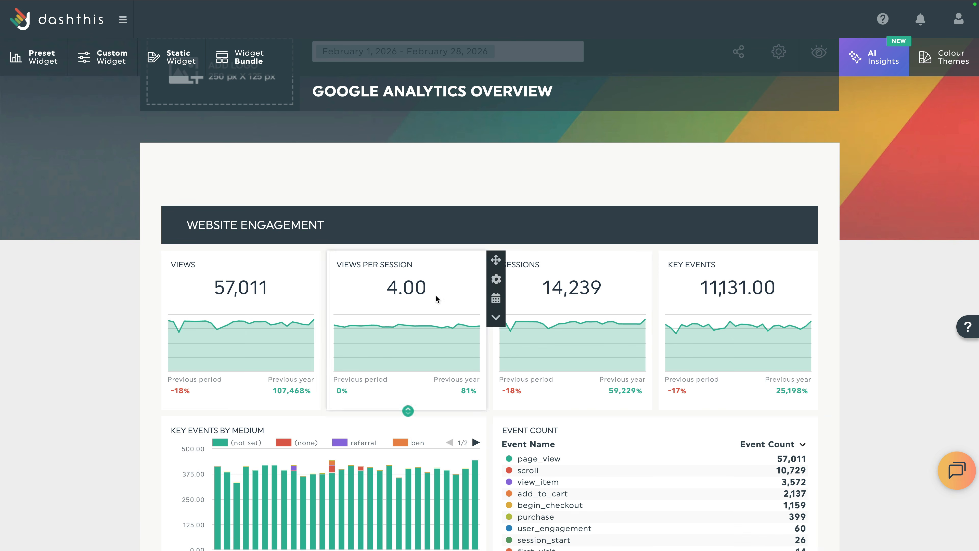
# Add the six-widget Event bundle from the Loves Data GA4 Demo property.
pyautogui.click(244, 59)
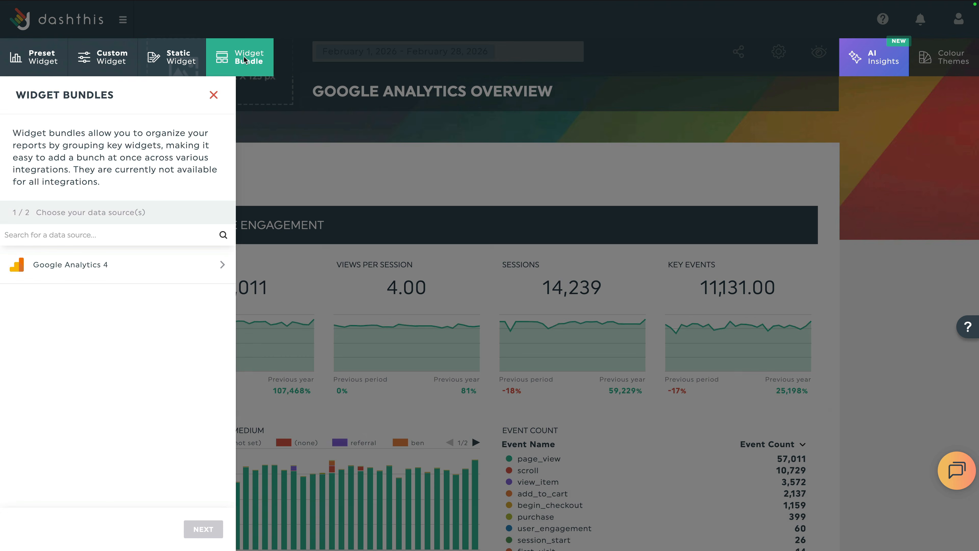
pyautogui.click(153, 265)
pyautogui.click(214, 298)
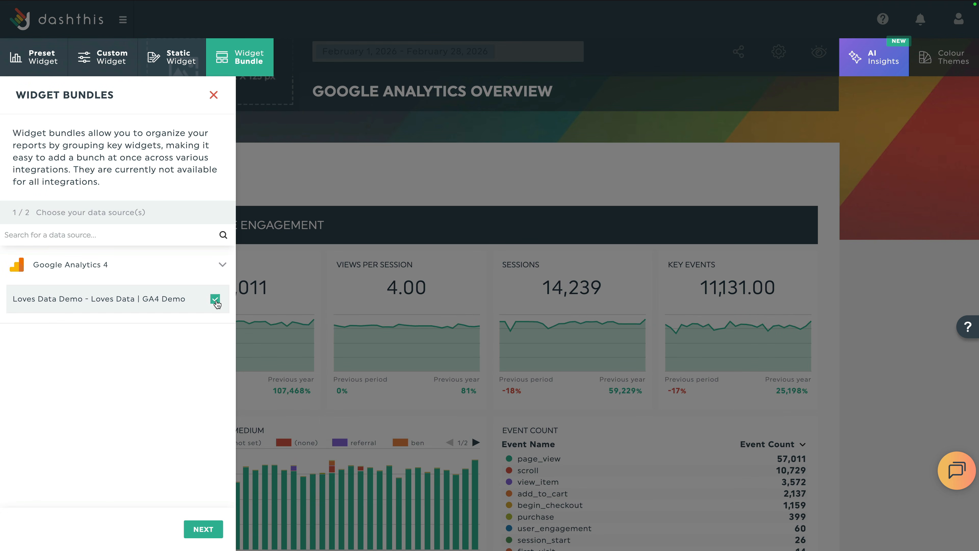
pyautogui.click(190, 535)
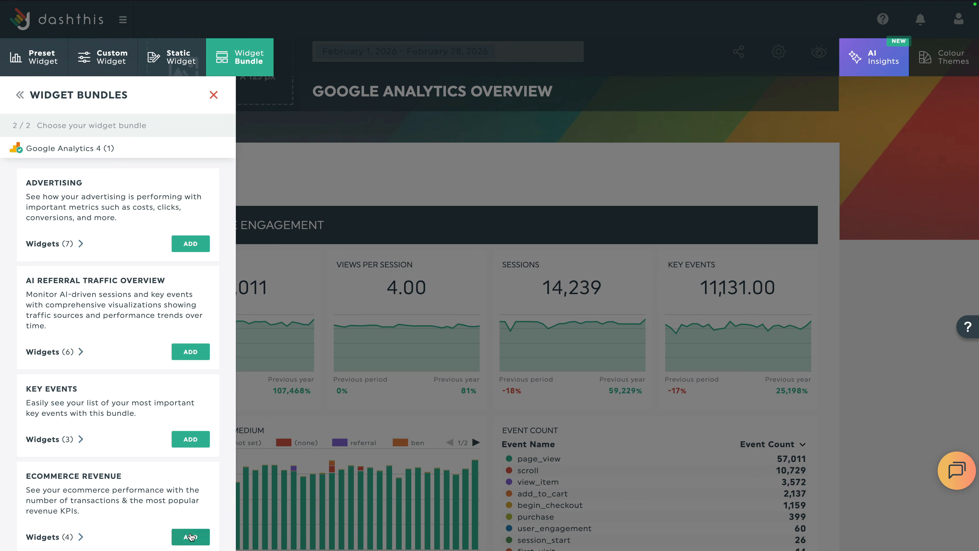
pyautogui.scroll(-7, 190, 534)
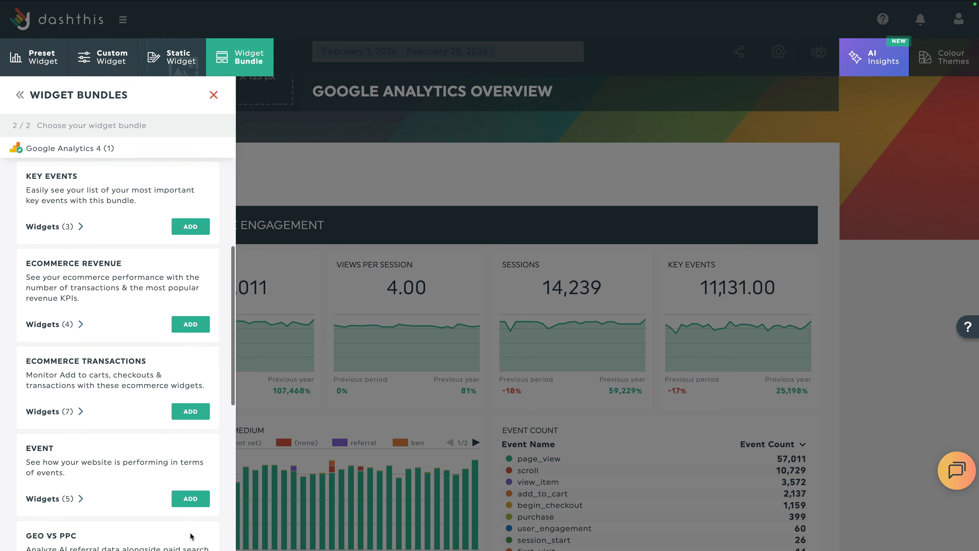
pyautogui.click(191, 447)
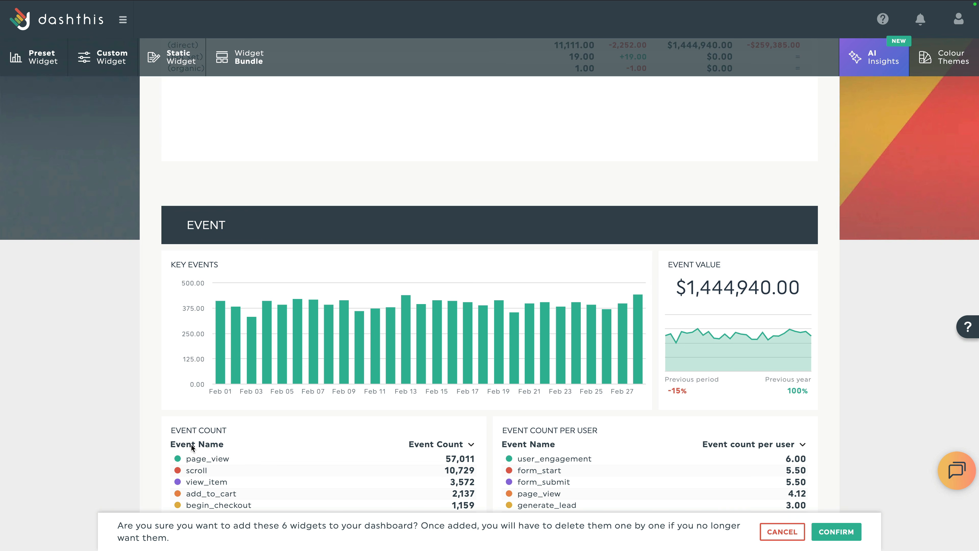
pyautogui.click(834, 525)
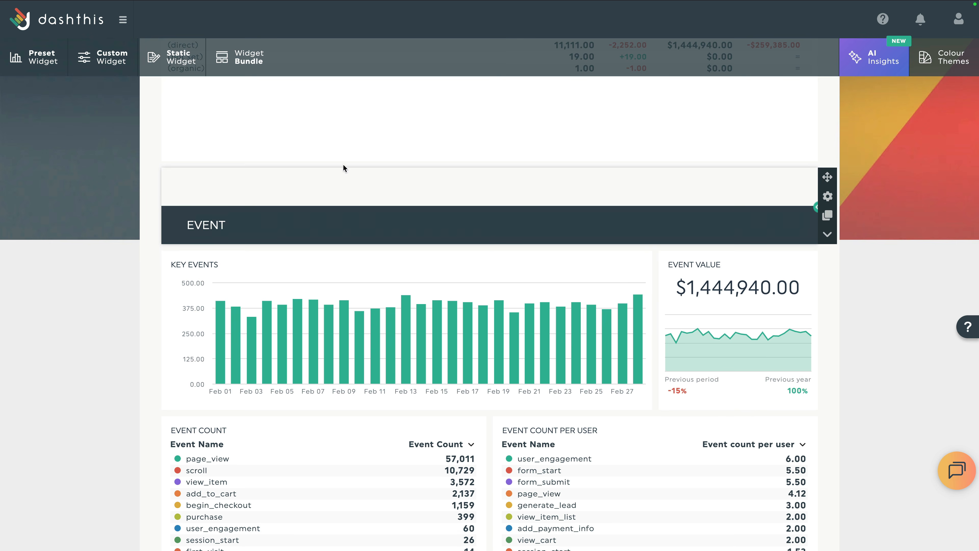
# Add the four-widget Key Events bundle from the same GA4 demo property.
pyautogui.click(244, 62)
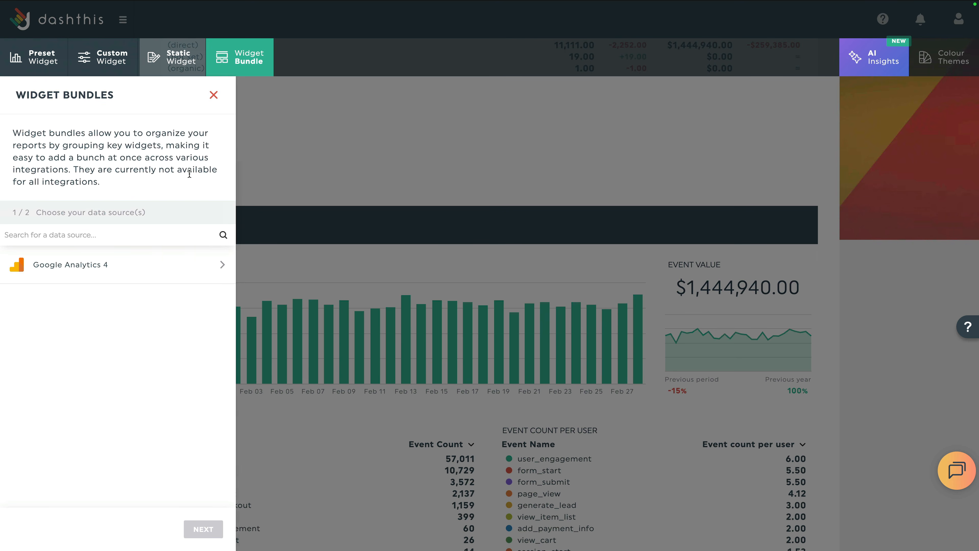
pyautogui.click(133, 269)
pyautogui.click(214, 299)
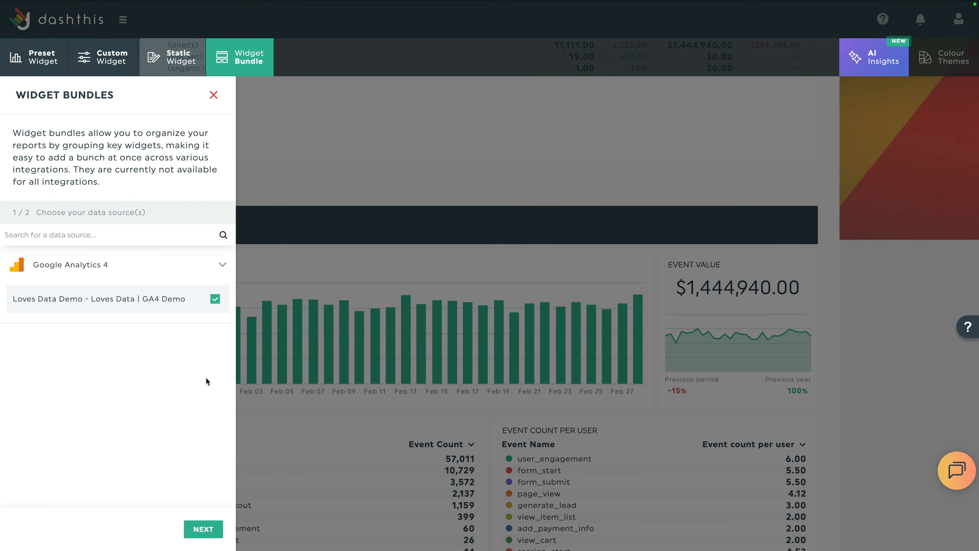
pyautogui.click(203, 528)
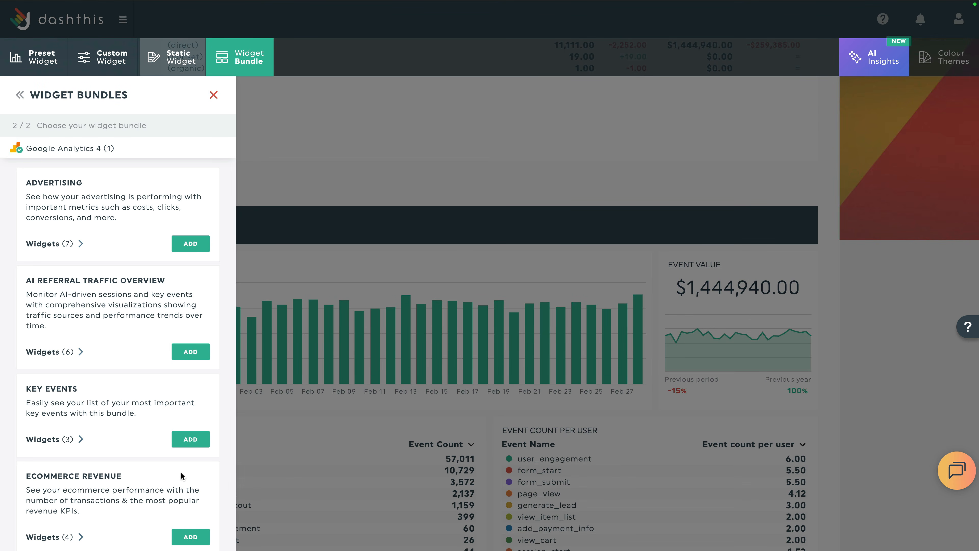
pyautogui.click(189, 439)
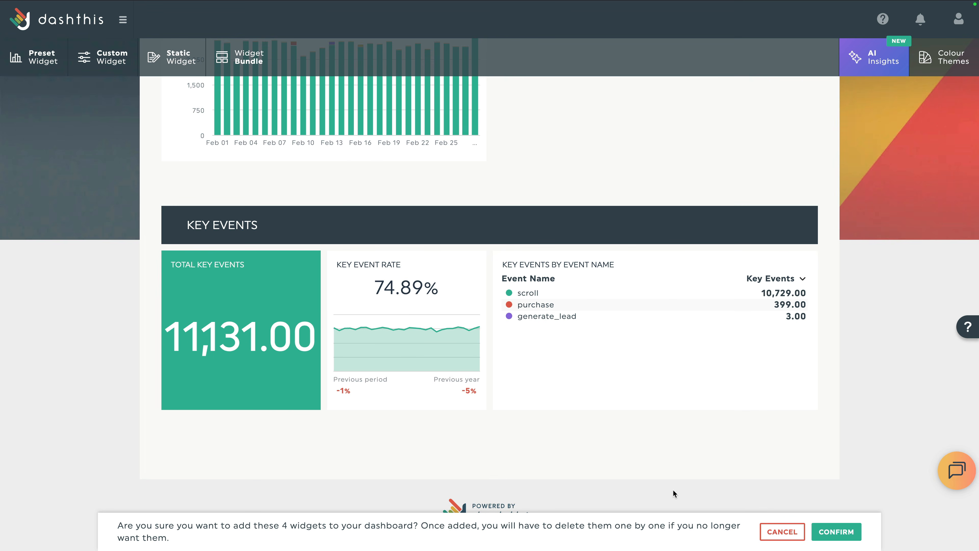
pyautogui.click(824, 530)
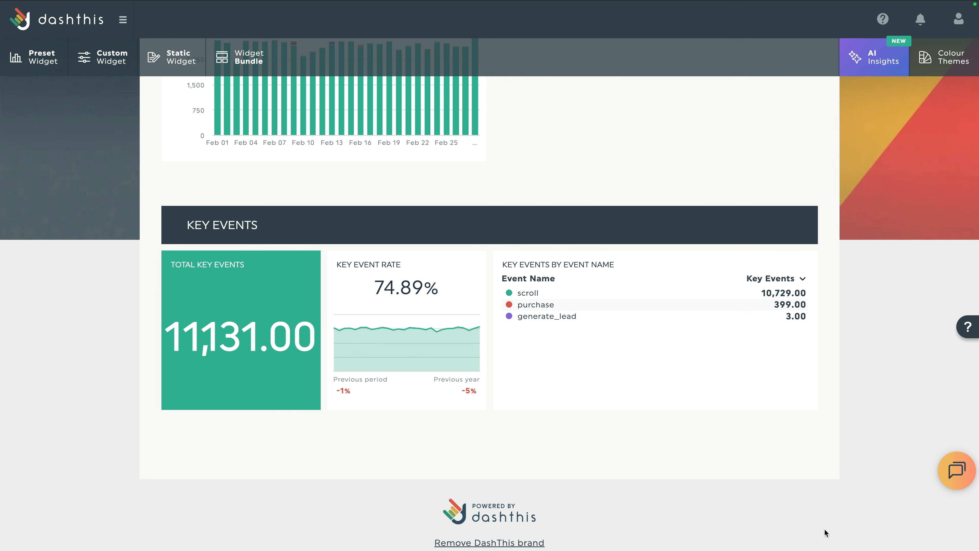
pyautogui.scroll(3, 746, 390)
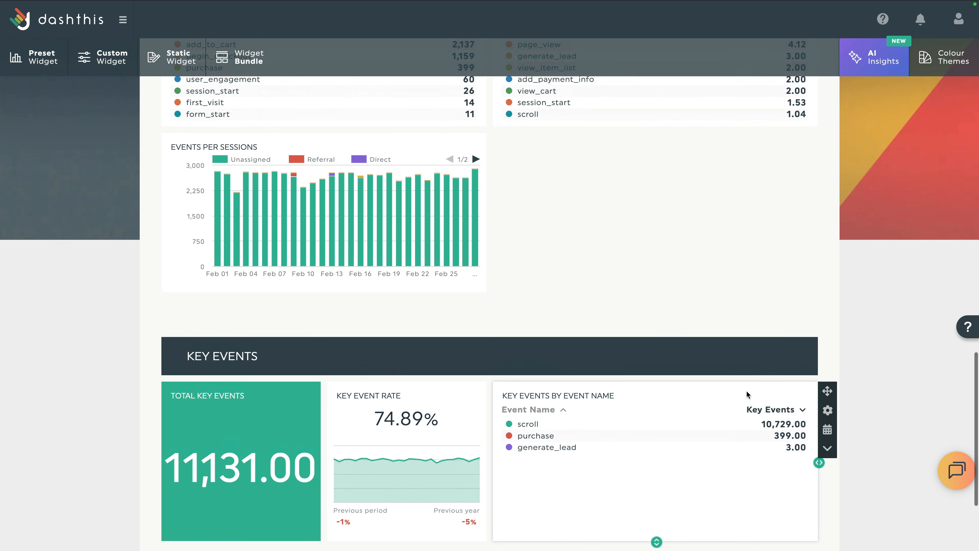
pyautogui.scroll(15, 747, 393)
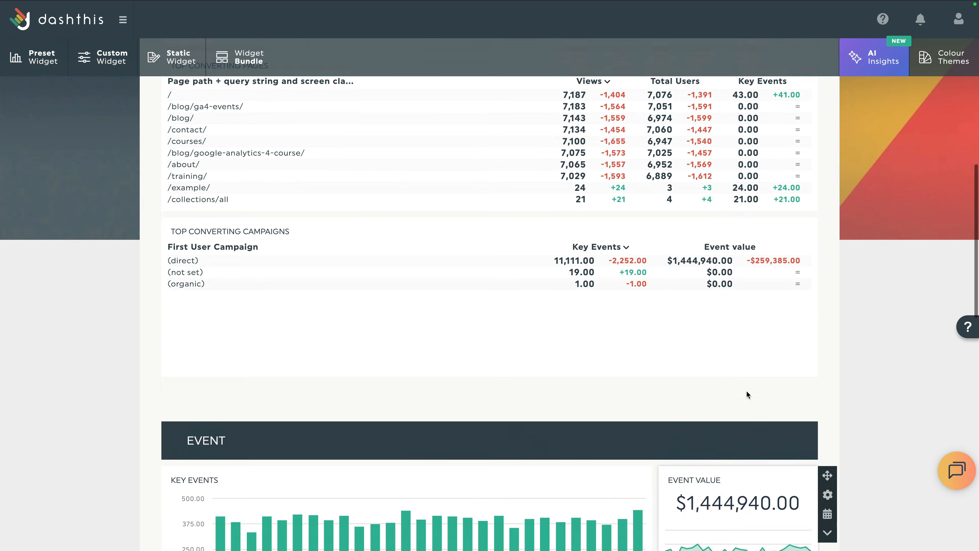
pyautogui.scroll(10, 746, 393)
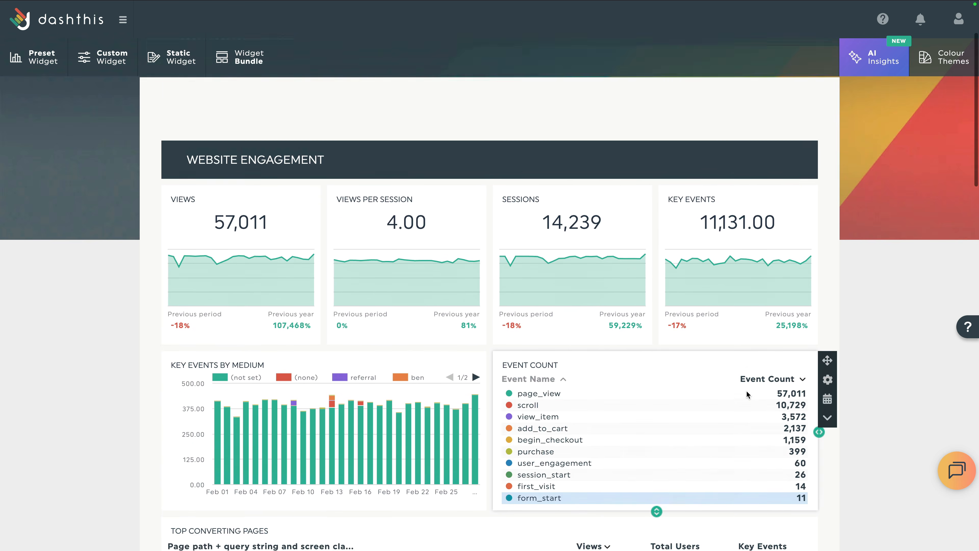
pyautogui.scroll(1, 746, 390)
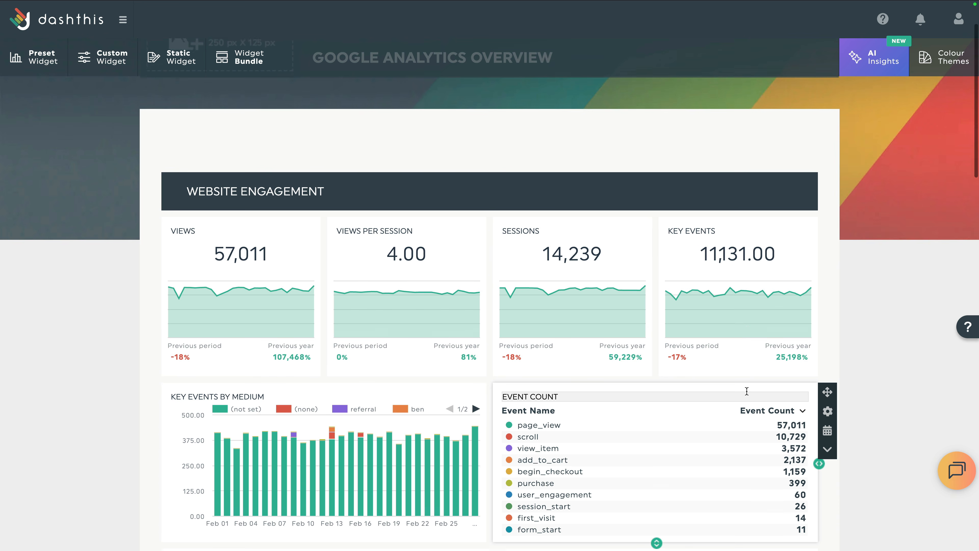
pyautogui.scroll(3, 746, 391)
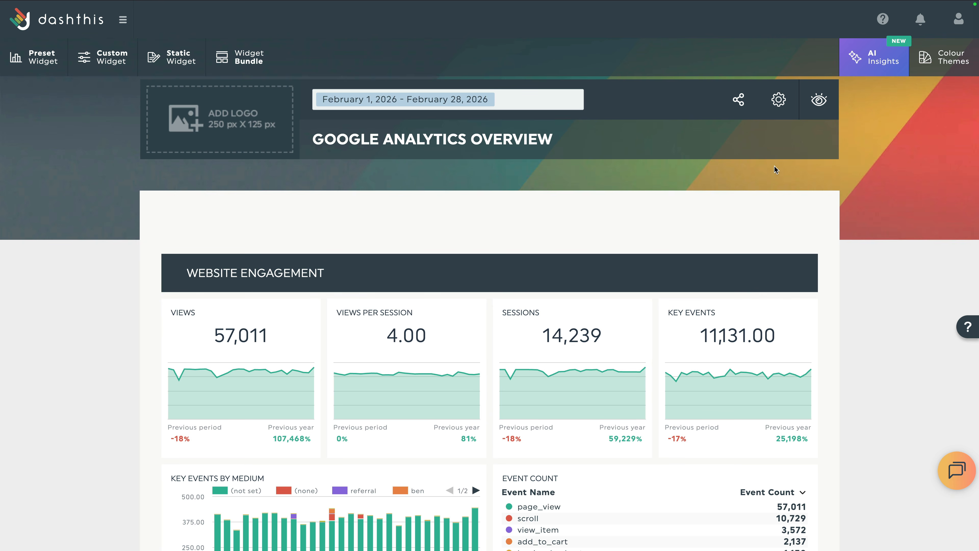
# Add the Loves Data Demo Google Ads account under Manage Data Sources and save.
pyautogui.click(780, 102)
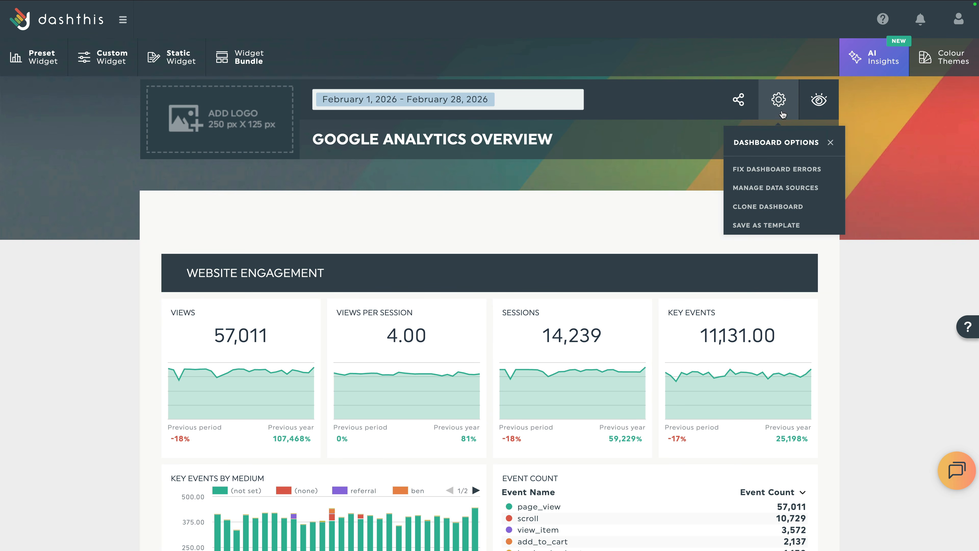
pyautogui.click(774, 188)
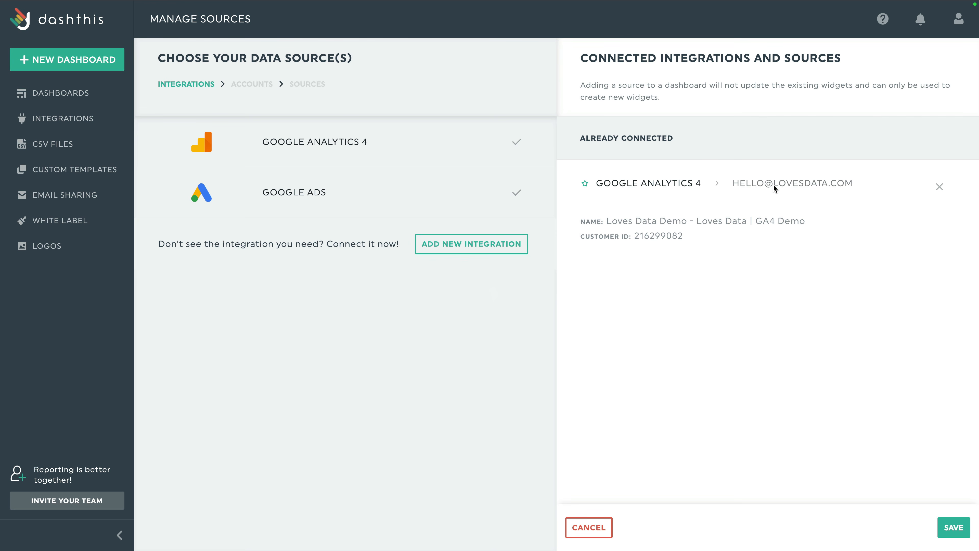
pyautogui.click(409, 192)
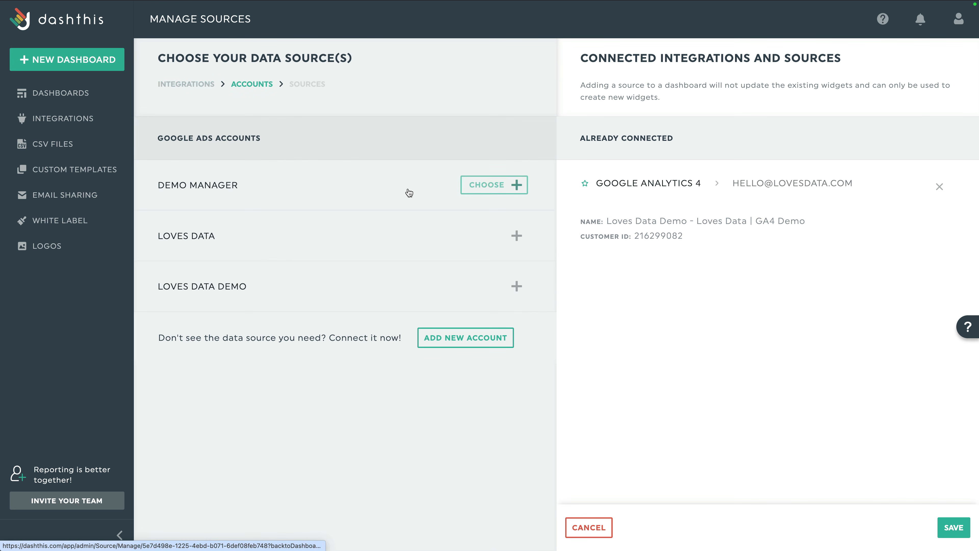
pyautogui.click(515, 286)
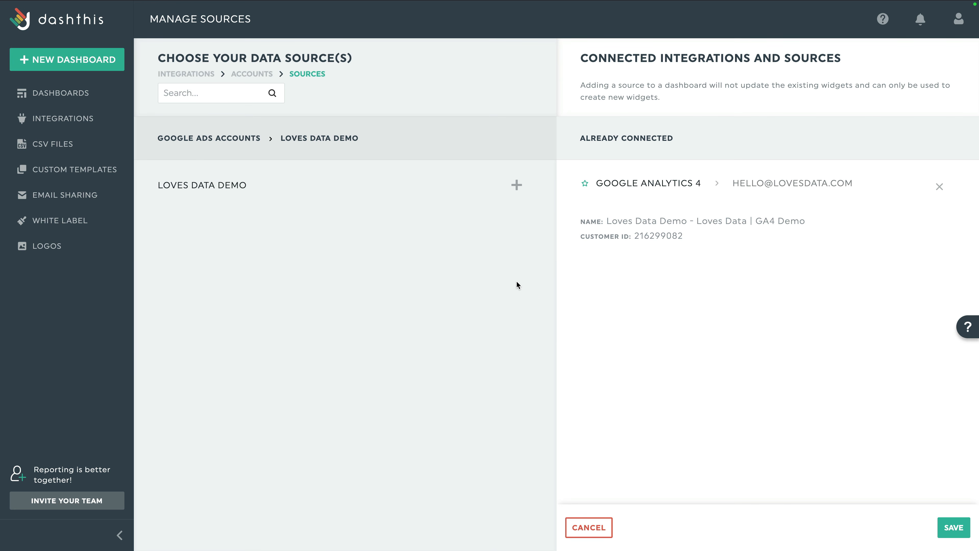
pyautogui.click(513, 185)
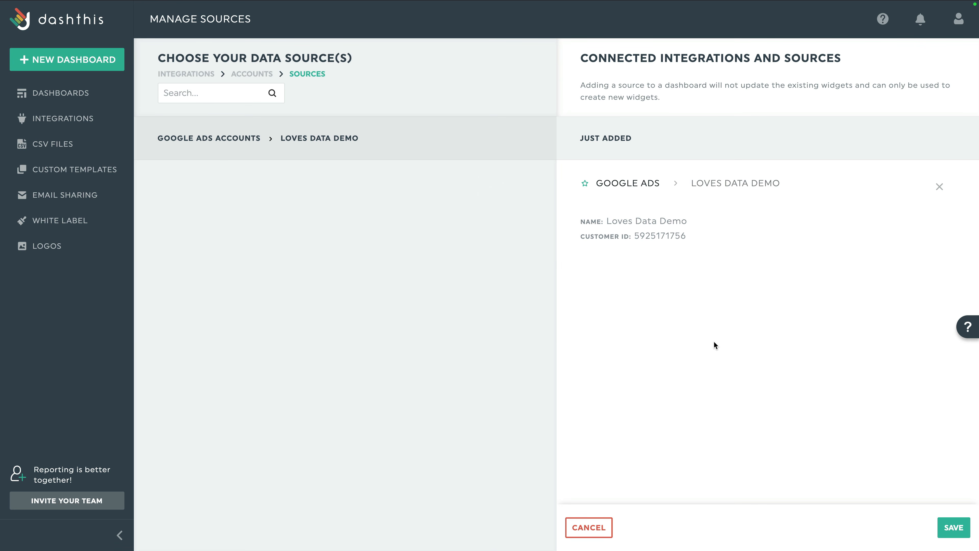
pyautogui.click(956, 526)
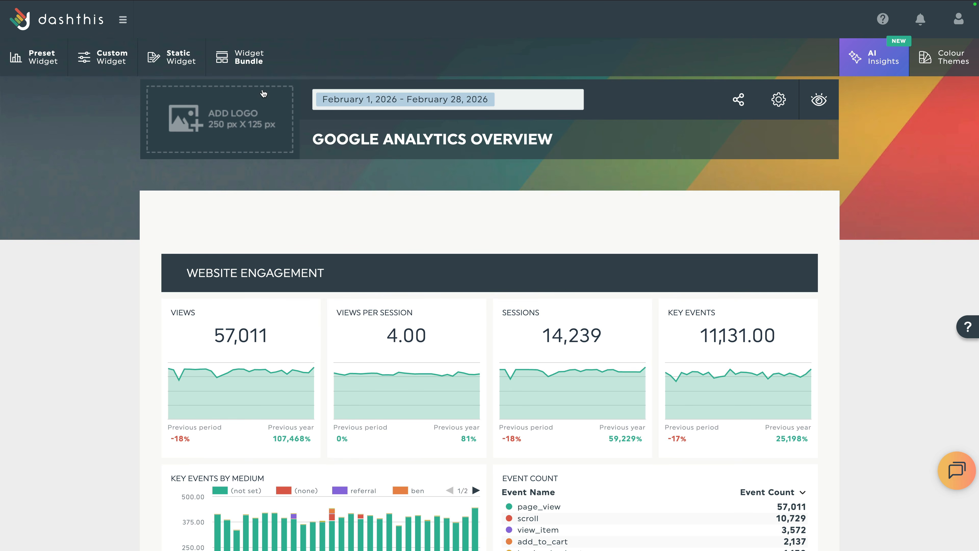
# Add the six-widget Campaigns and Ads Performance bundle from Loves Data Demo Google Ads, then open AI Insights.
pyautogui.click(245, 61)
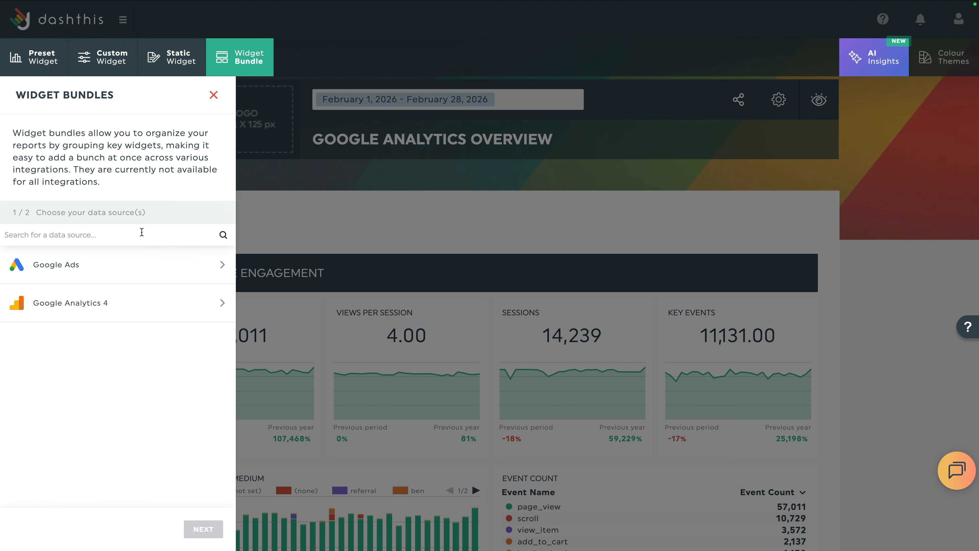
pyautogui.click(120, 264)
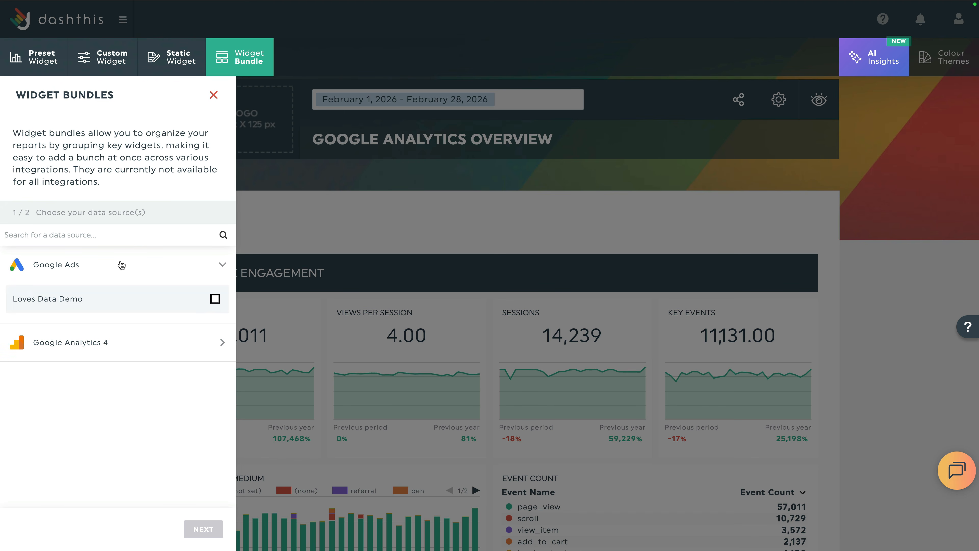
pyautogui.click(215, 298)
pyautogui.click(199, 527)
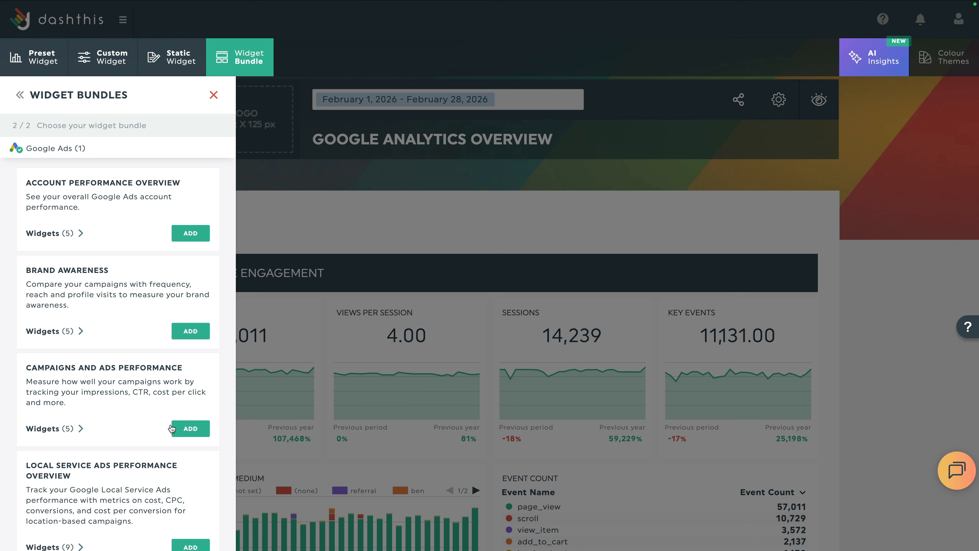
pyautogui.click(189, 428)
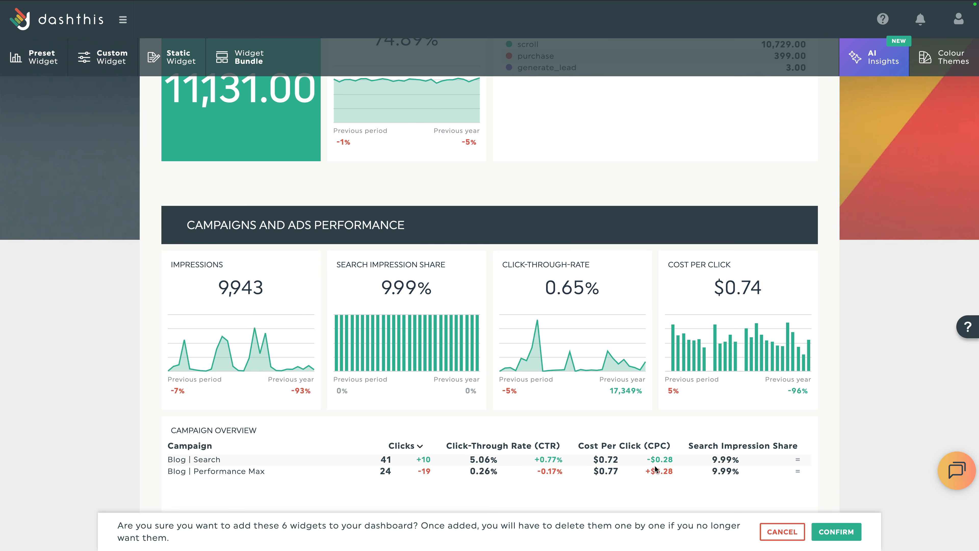
pyautogui.click(834, 534)
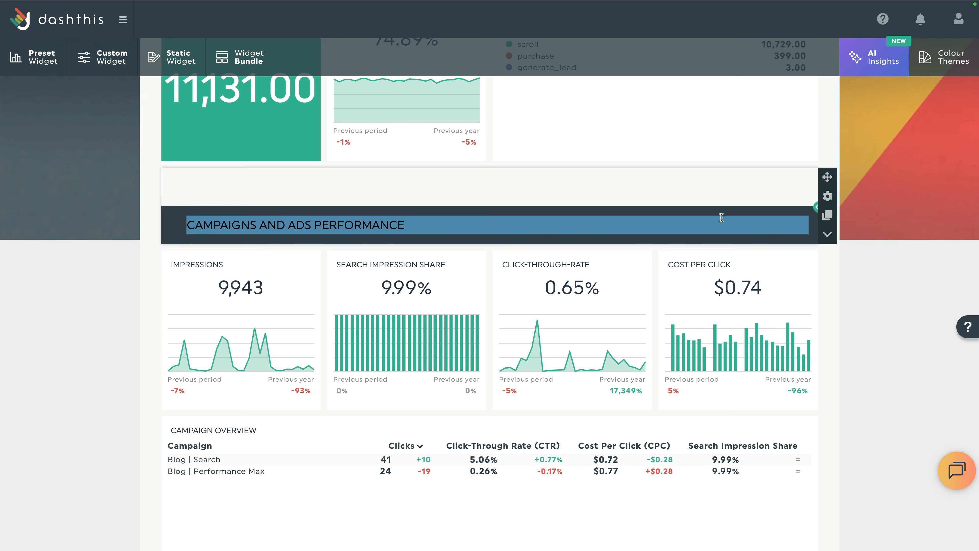
pyautogui.click(870, 68)
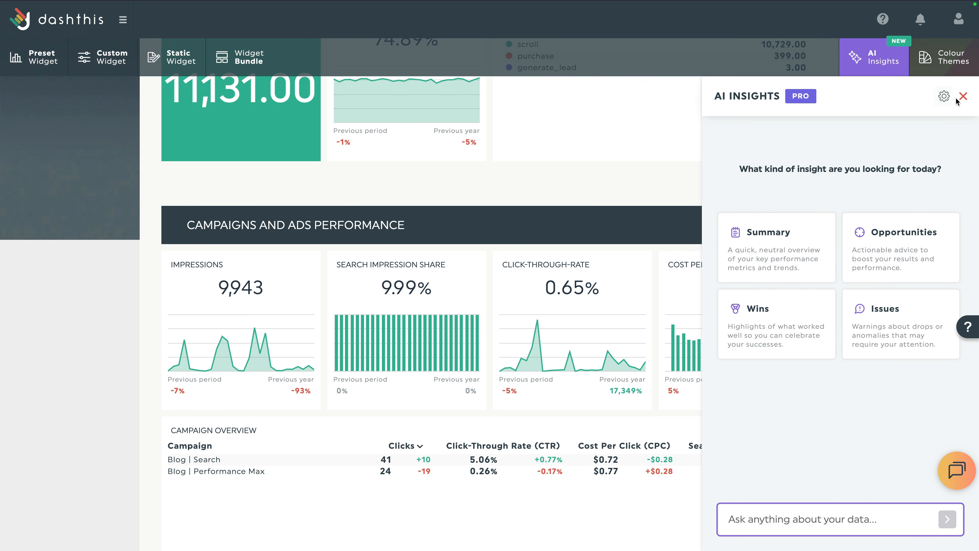
# Close AI Insights and place the LOVES DATA logo from the Logo Manager in the header.
pyautogui.click(963, 96)
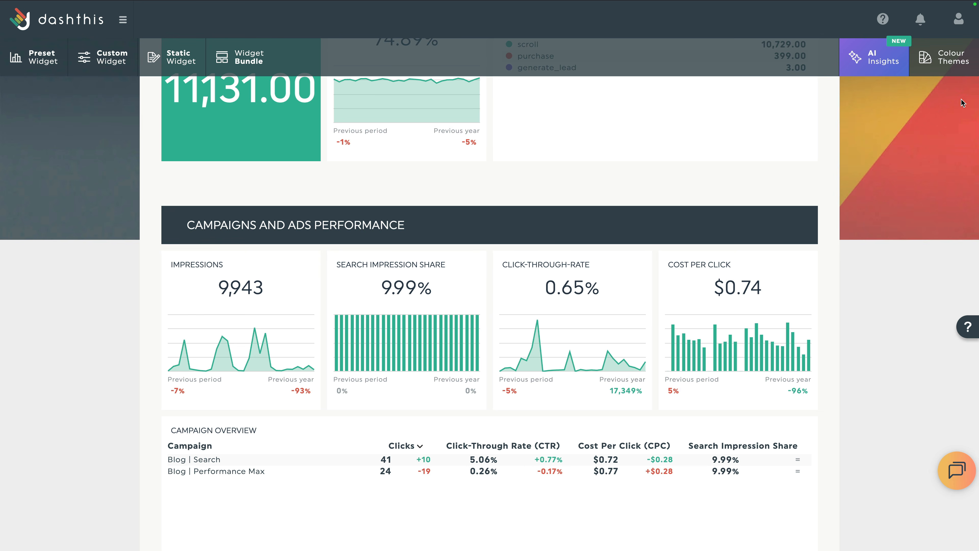
pyautogui.scroll(5, 796, 93)
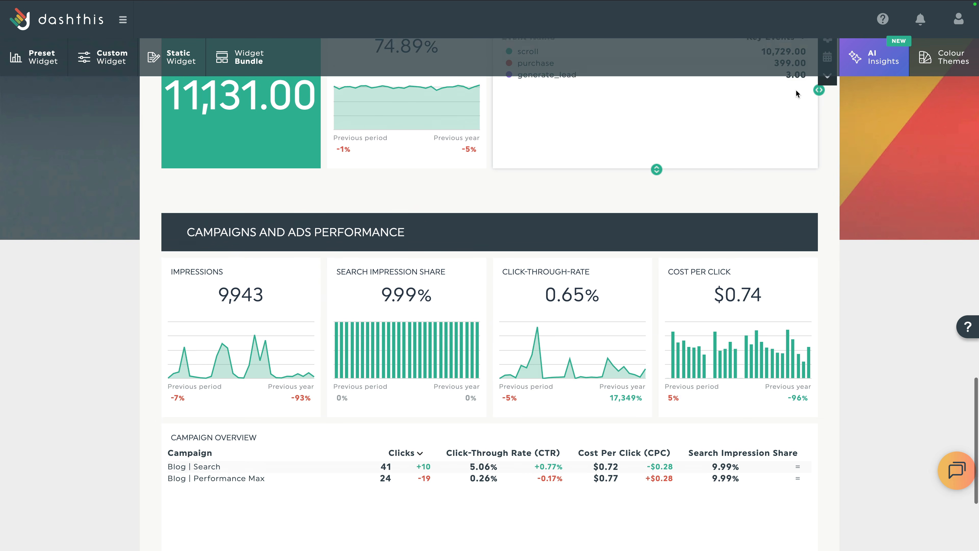
pyautogui.scroll(20, 795, 90)
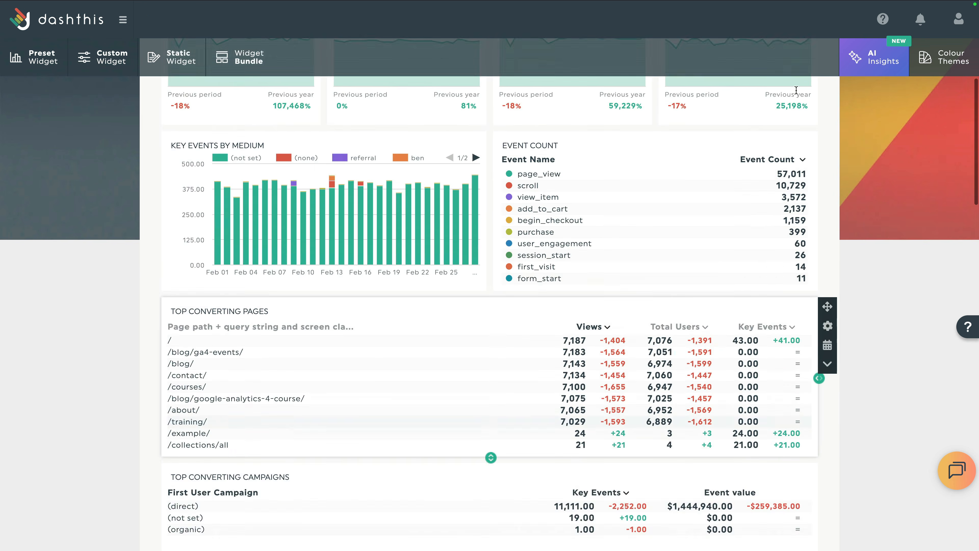
pyautogui.scroll(4, 796, 91)
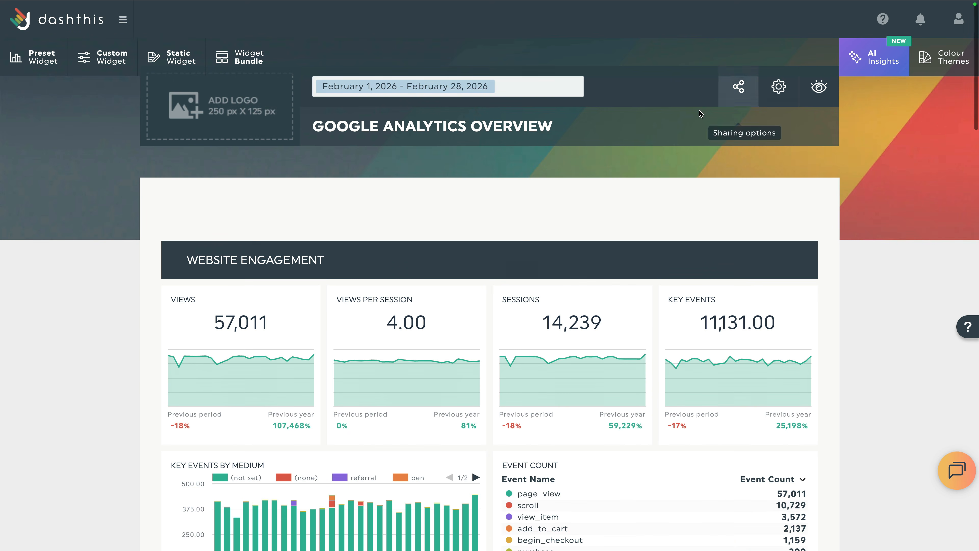
pyautogui.click(276, 118)
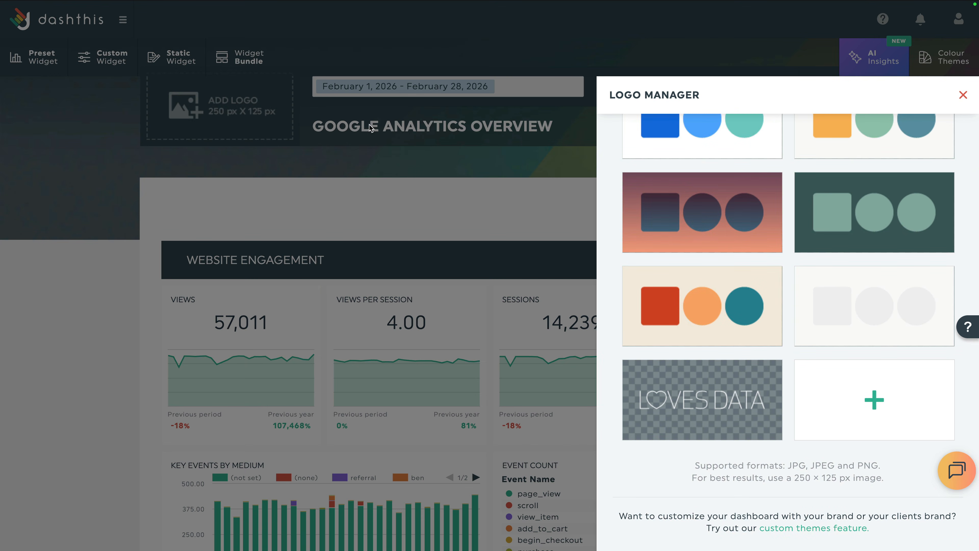
pyautogui.click(740, 397)
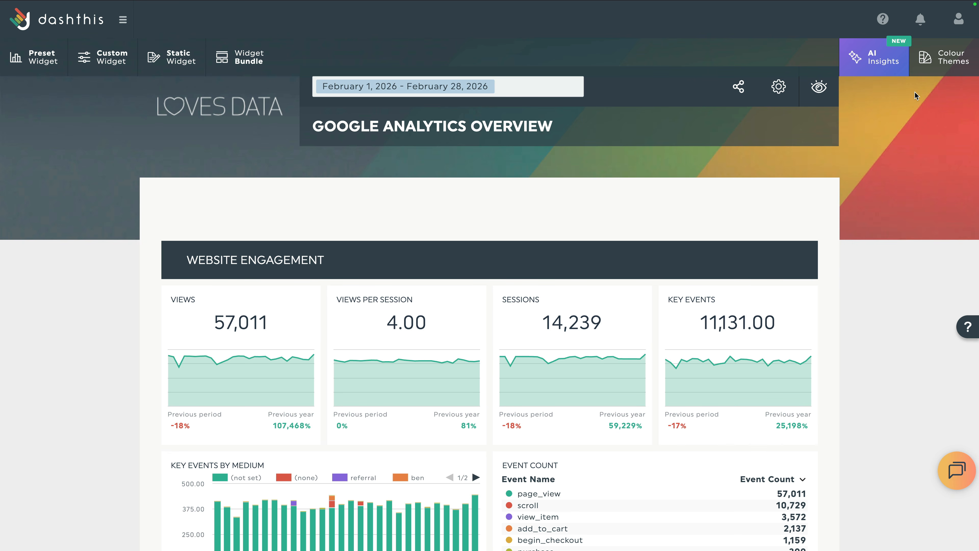
pyautogui.click(940, 65)
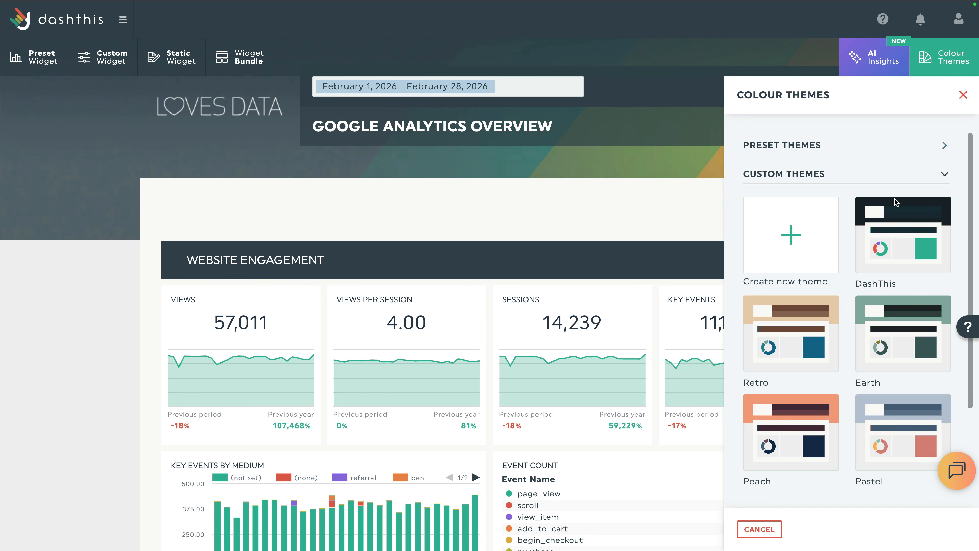
# Apply the Pastel custom theme and close the theme panel.
pyautogui.scroll(-3, 898, 204)
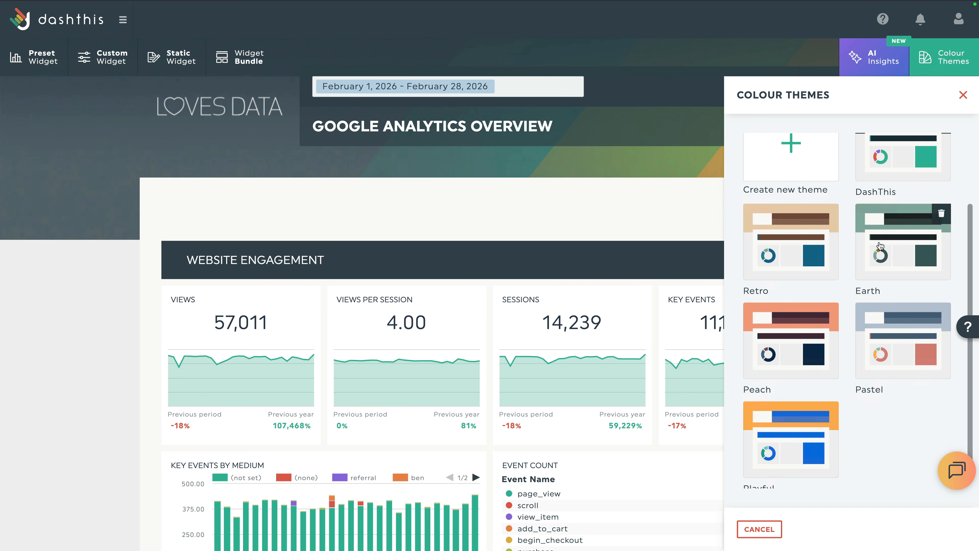
pyautogui.click(906, 328)
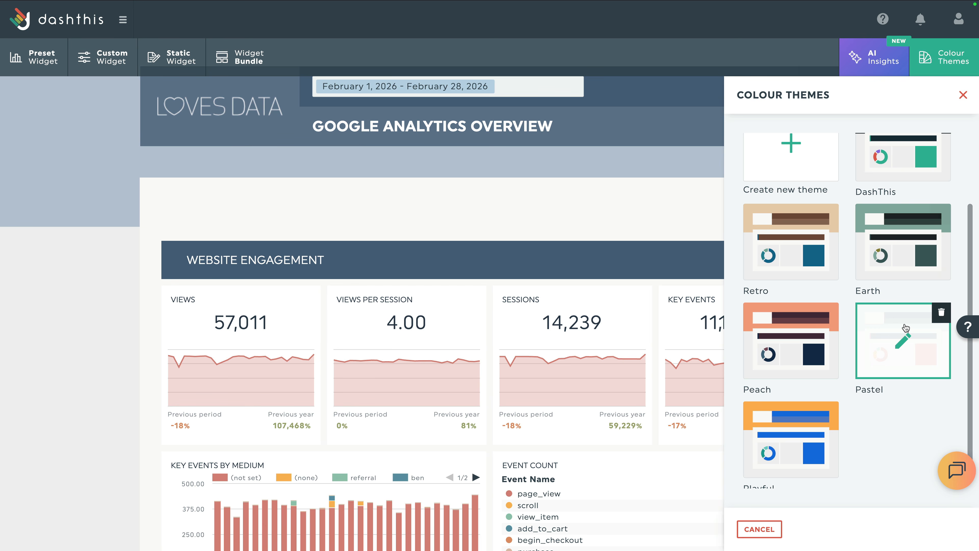
pyautogui.click(962, 96)
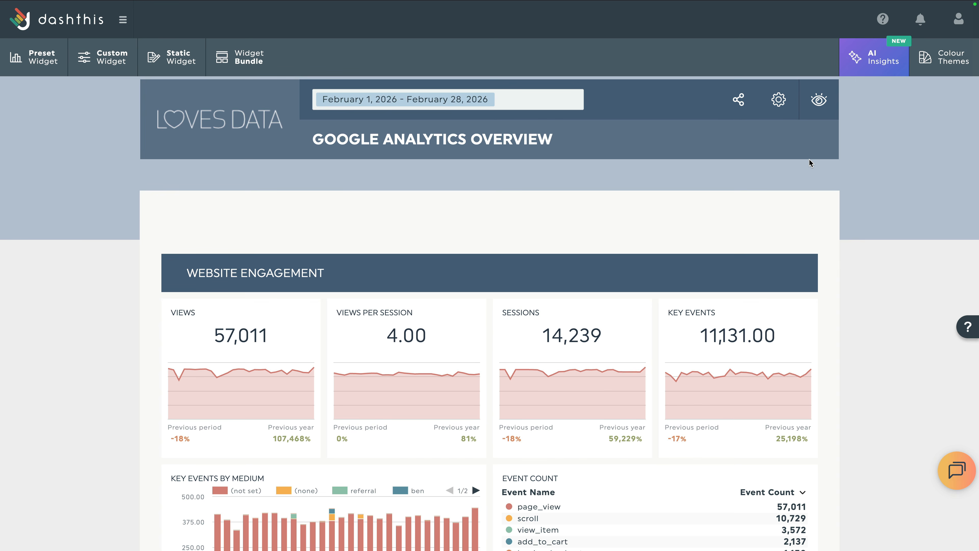
# Save the Google Analytics Overview dashboard as a custom template named 'Google Analytics and Google Ads'.
pyautogui.click(779, 105)
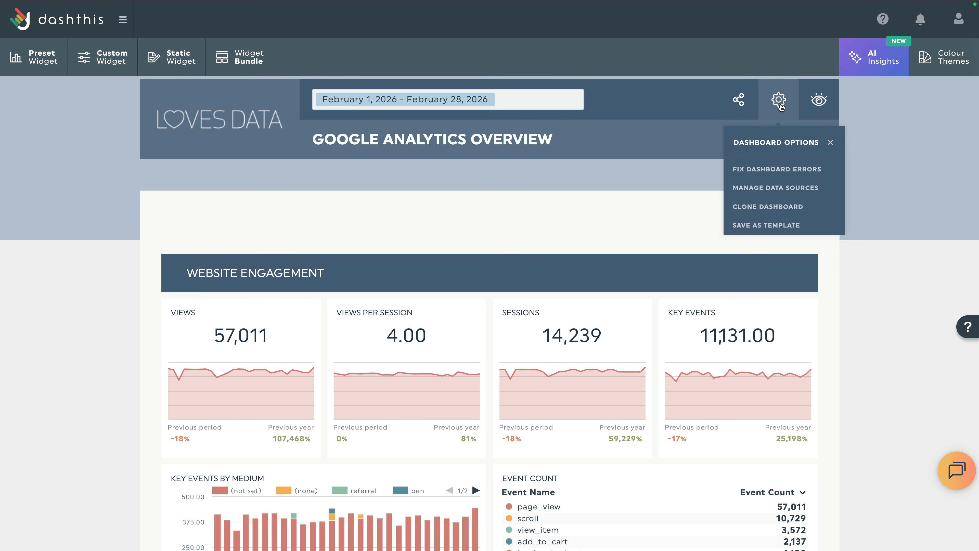
pyautogui.click(775, 228)
pyautogui.write('Goog')
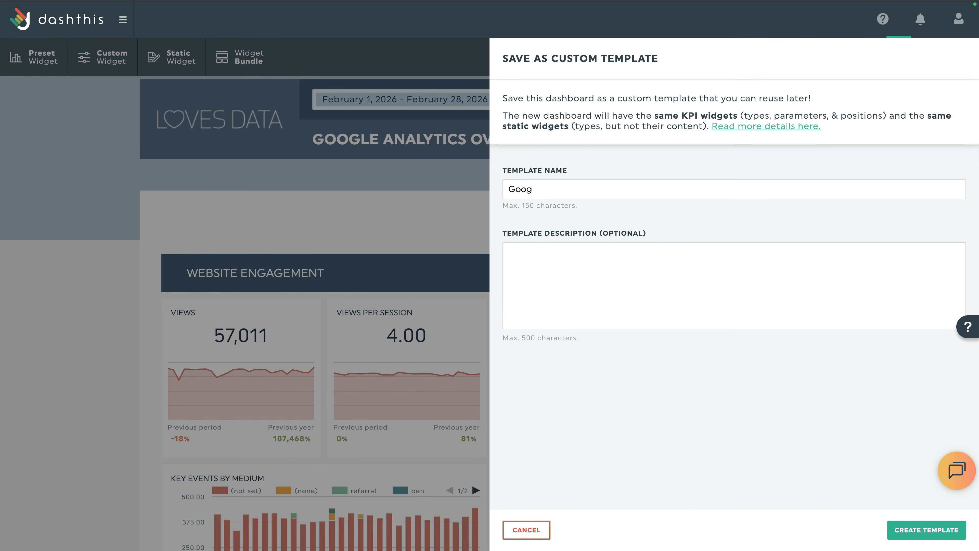
pyautogui.write('le Analytics and Google Ads')
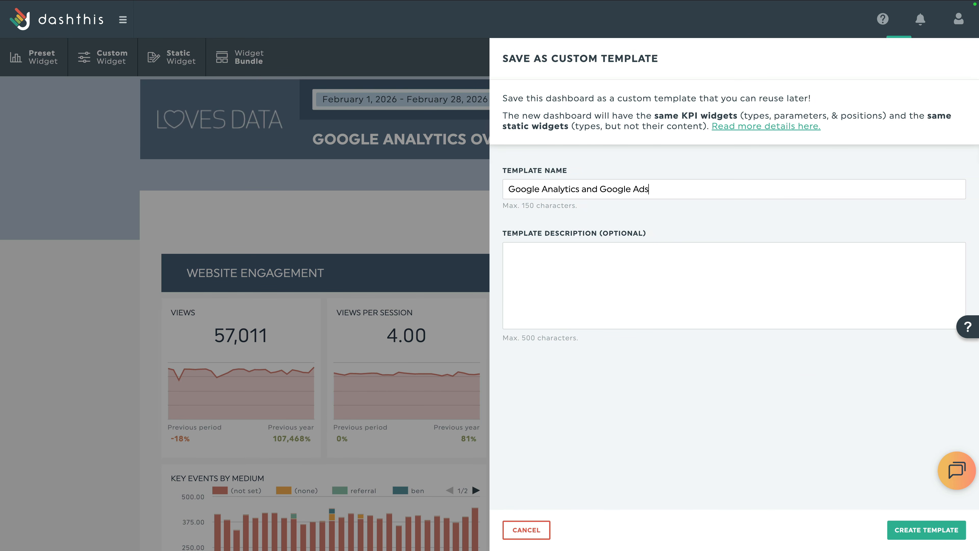
pyautogui.click(740, 281)
pyautogui.click(906, 529)
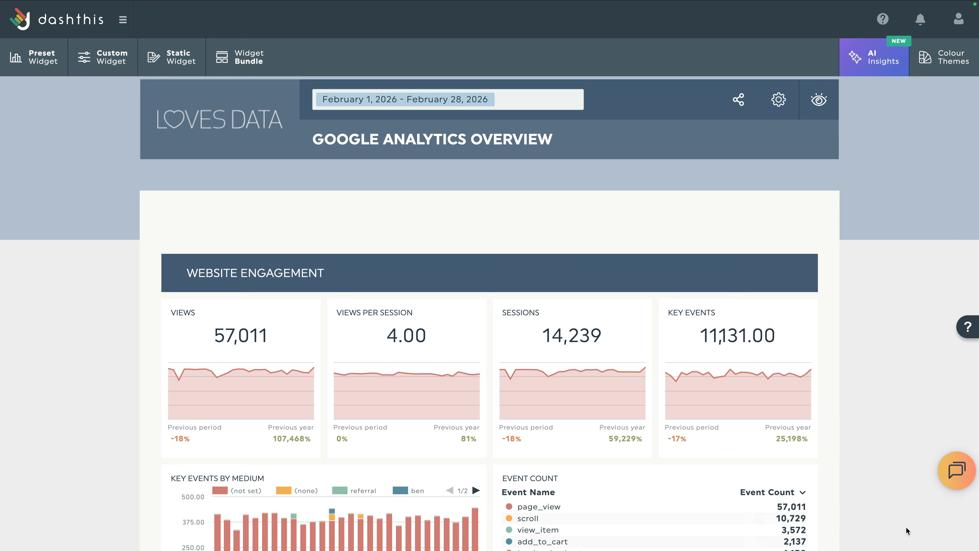
pyautogui.click(738, 100)
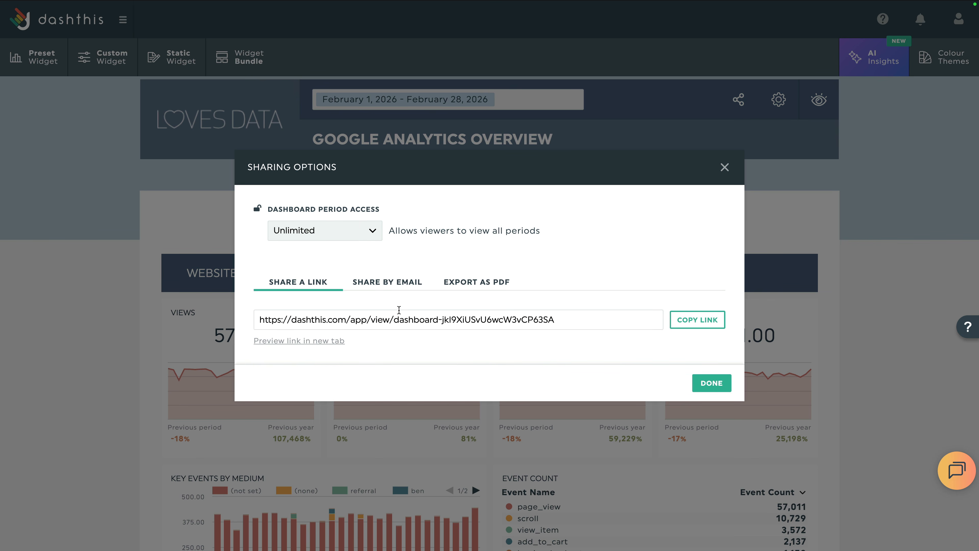
pyautogui.click(403, 286)
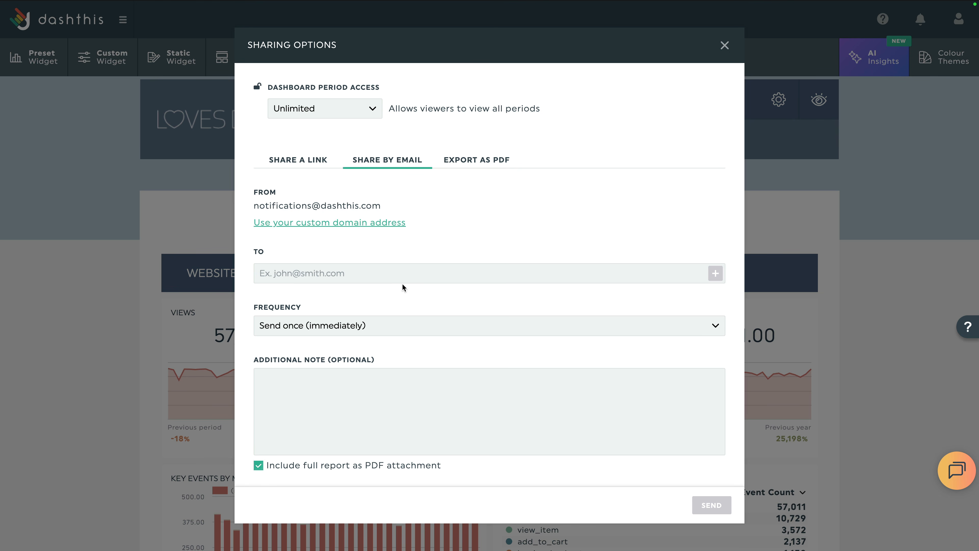
pyautogui.click(379, 326)
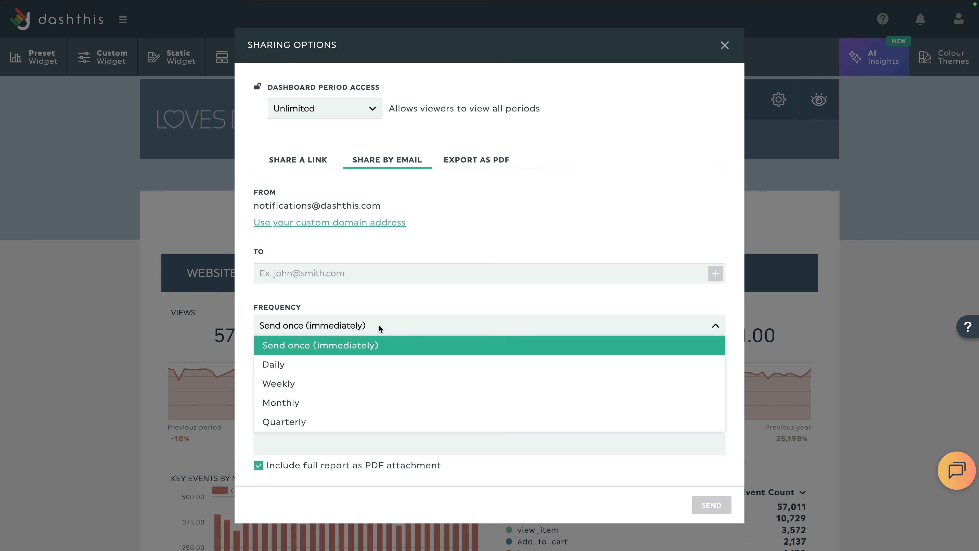
pyautogui.click(354, 386)
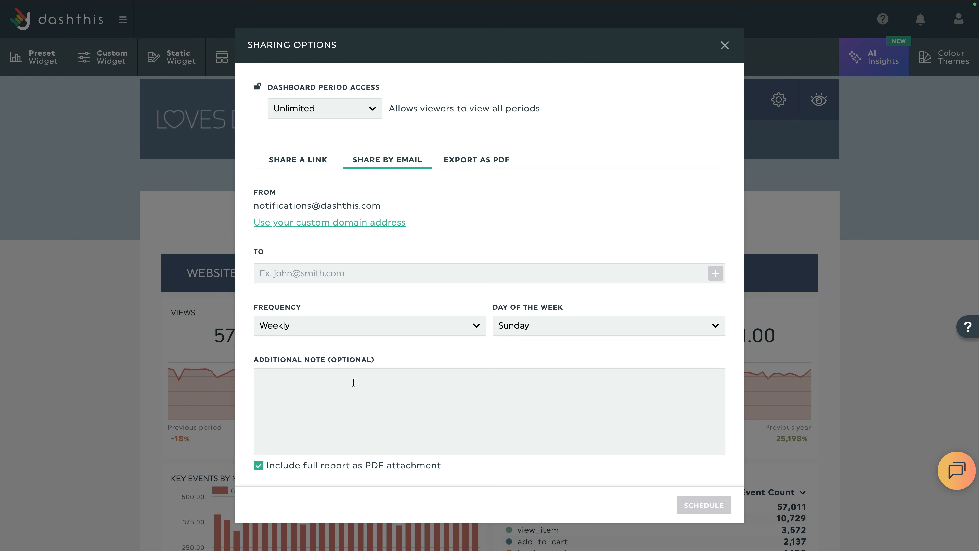
pyautogui.click(495, 159)
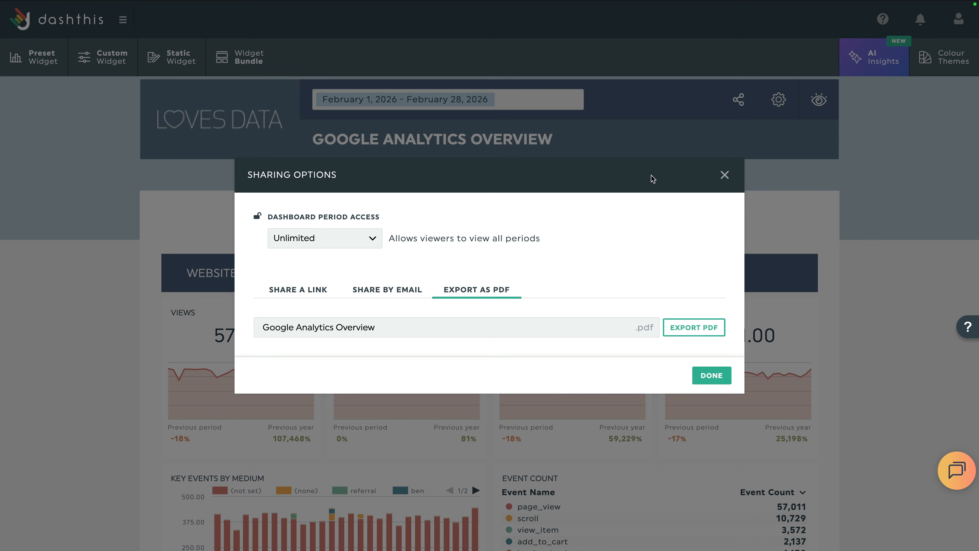
pyautogui.click(725, 174)
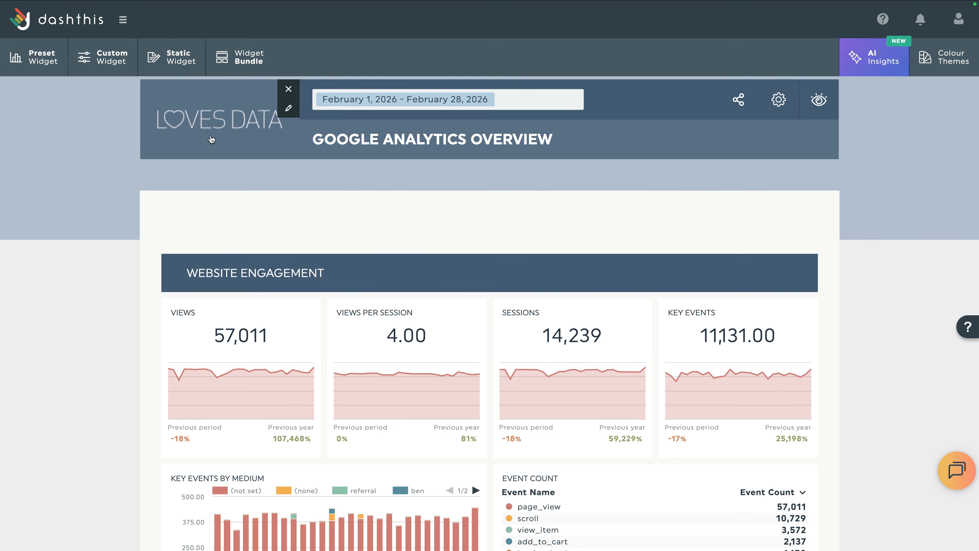
# Open the Dashboards overview listing Google Ads Performance and Google Analytics Overview.
pyautogui.click(109, 24)
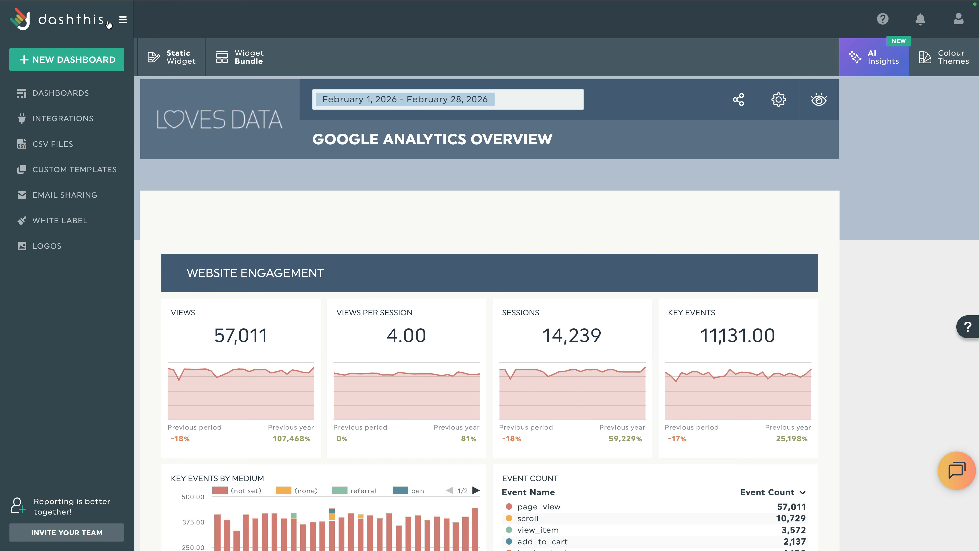
pyautogui.click(64, 94)
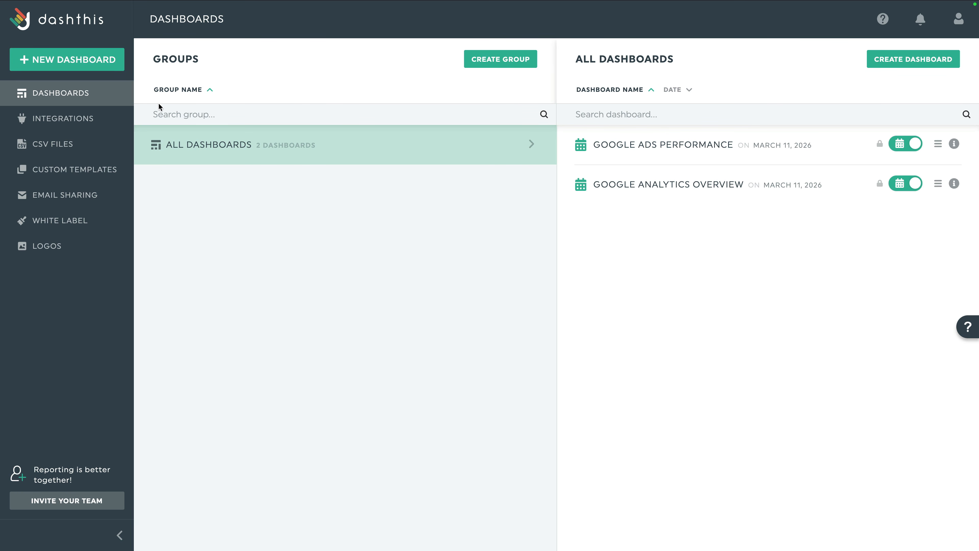
# Browse the Integrations page, then show the Custom Dashboard Templates list with the Google Analytics and Google Ads template.
pyautogui.click(108, 122)
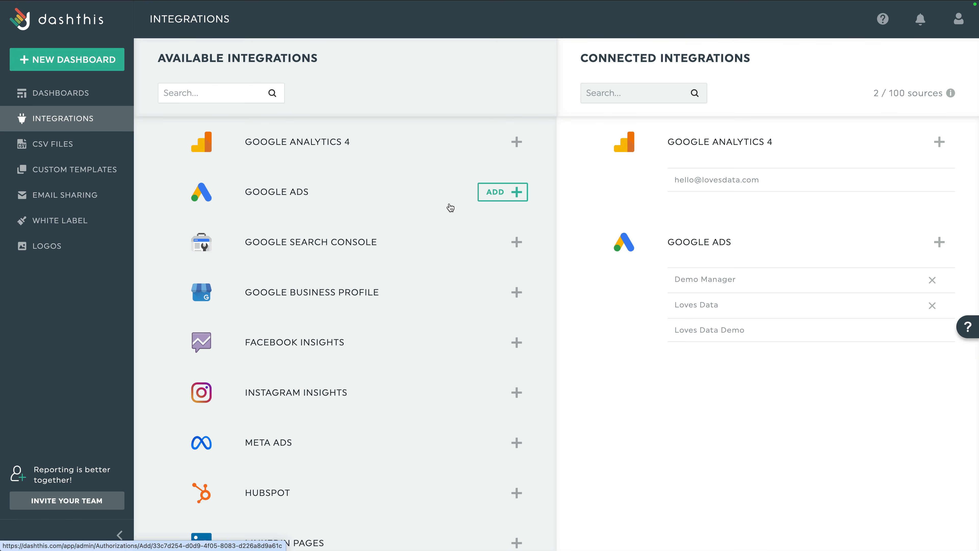
pyautogui.scroll(-1, 450, 207)
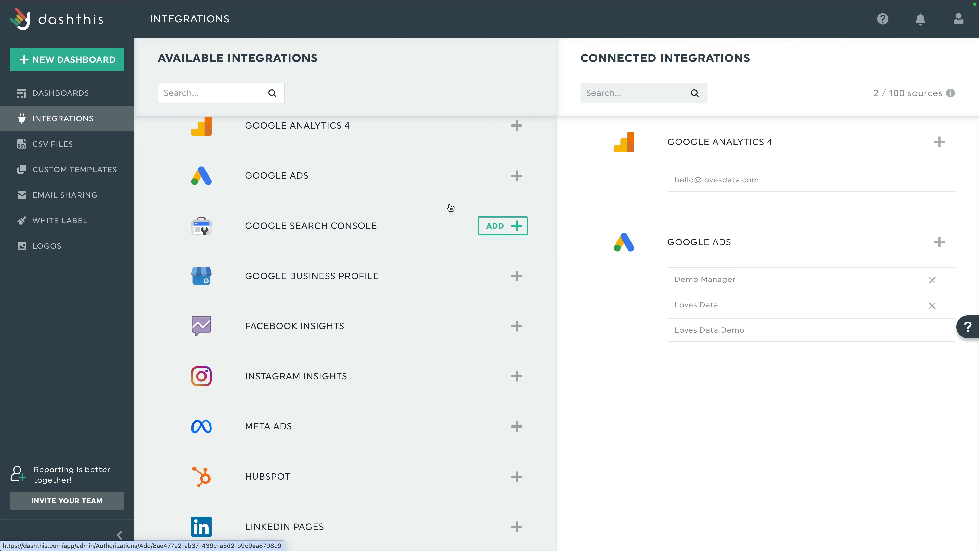
pyautogui.scroll(-5, 450, 207)
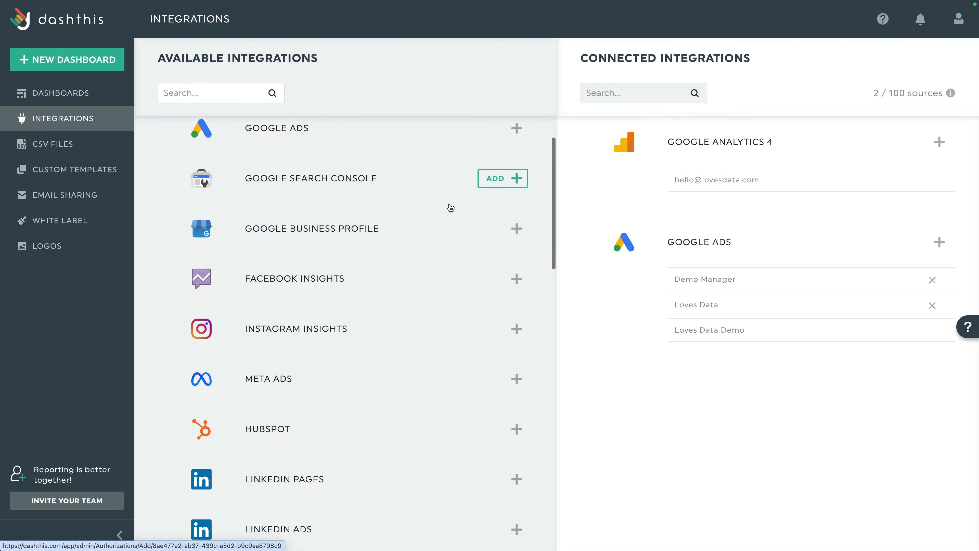
pyautogui.scroll(-20, 450, 208)
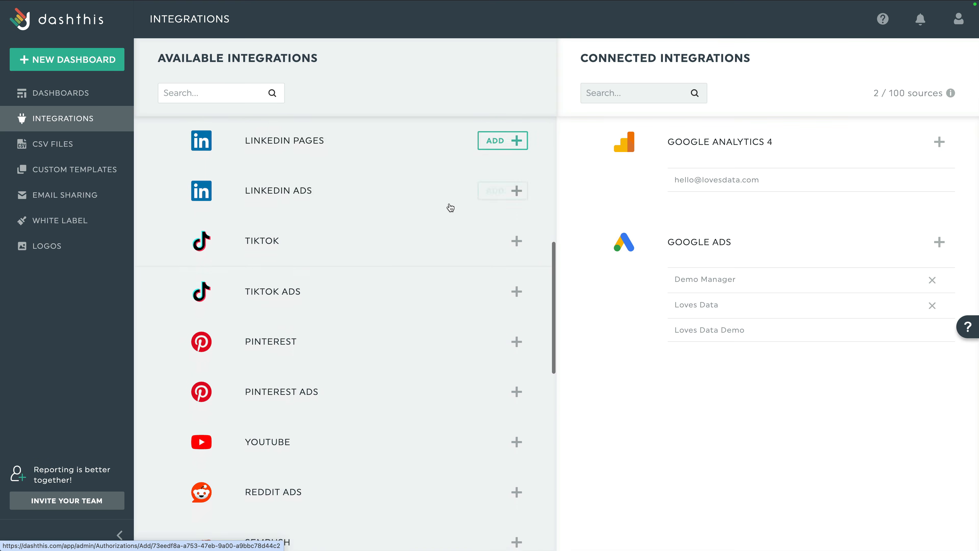
pyautogui.scroll(-2, 450, 208)
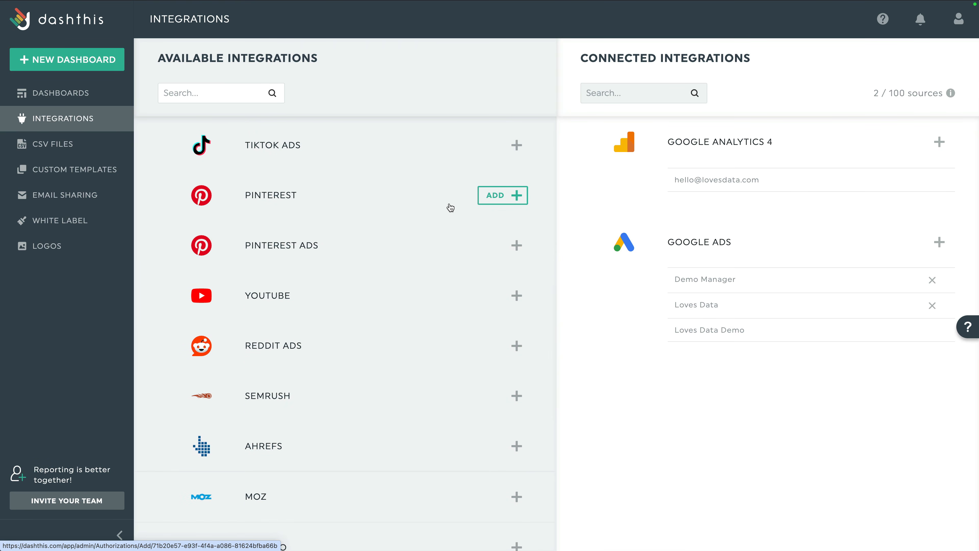
pyautogui.scroll(14, 450, 207)
pyautogui.scroll(13, 450, 207)
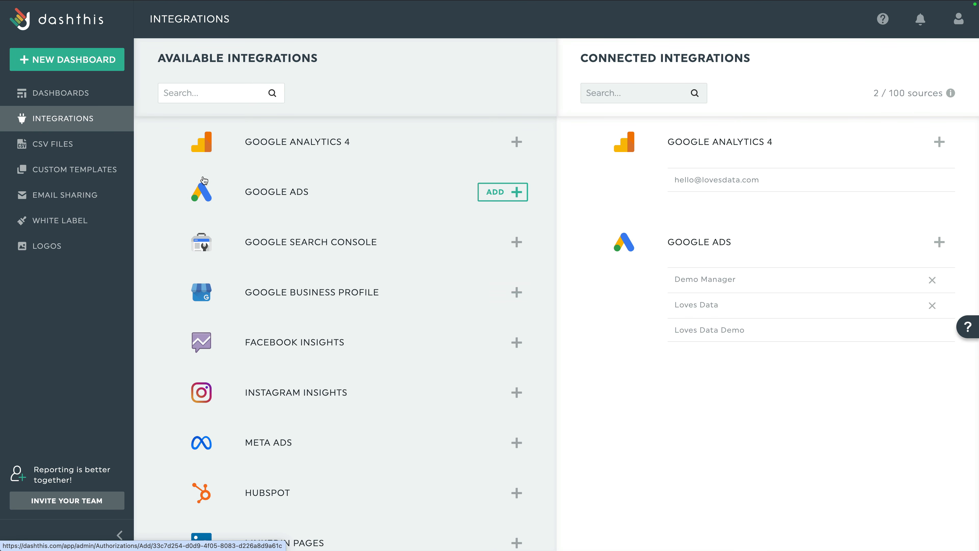
pyautogui.click(118, 171)
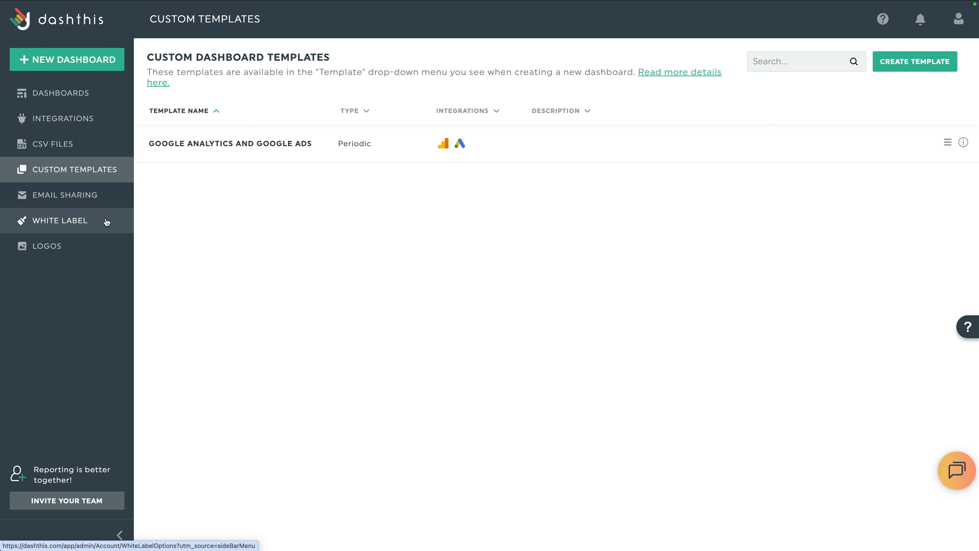
# View the Logo Manager's seven logos, including LOVES DATA, and open the support chat.
pyautogui.click(91, 252)
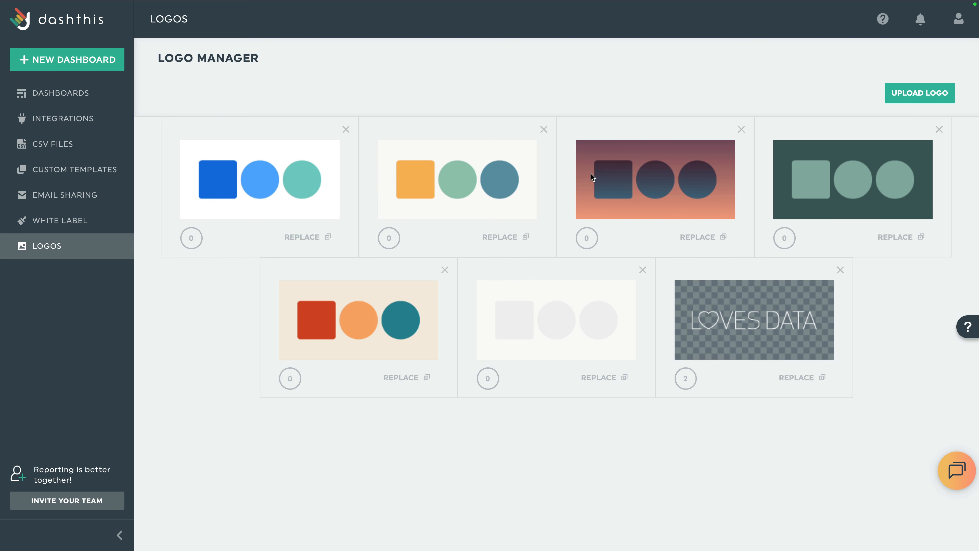
pyautogui.click(883, 20)
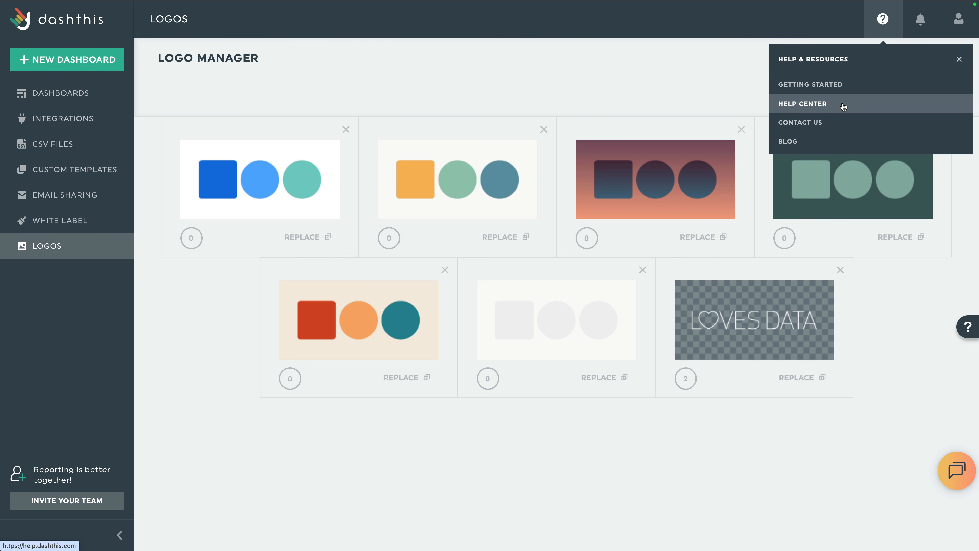
pyautogui.click(678, 422)
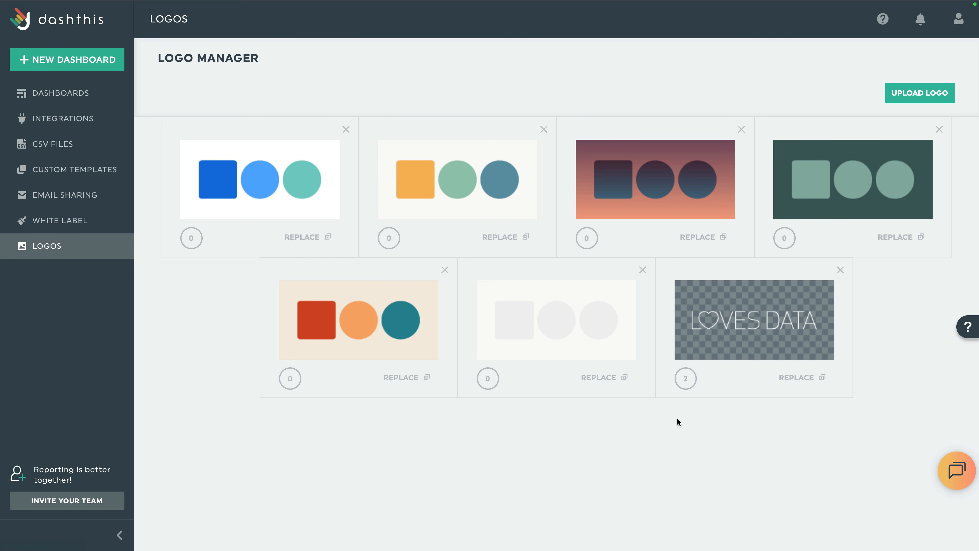
pyautogui.click(952, 469)
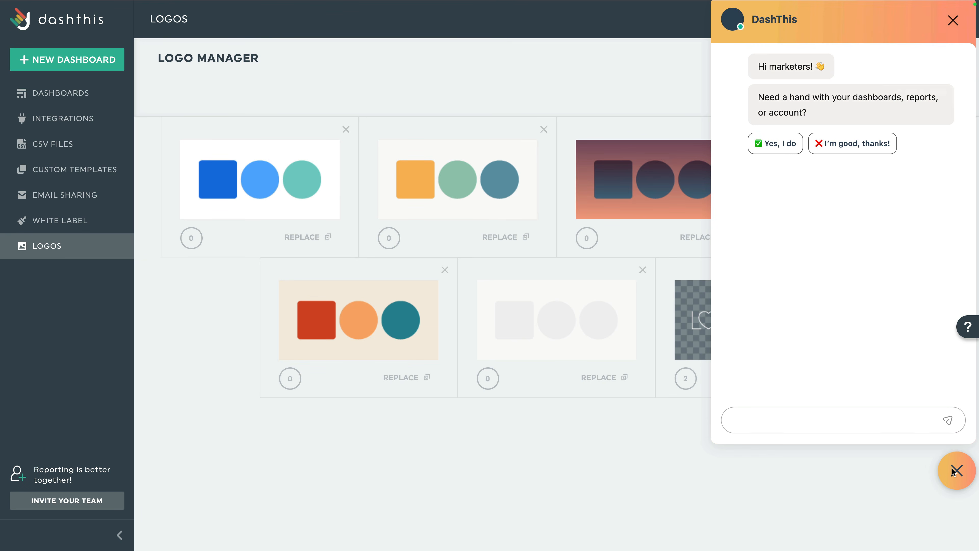